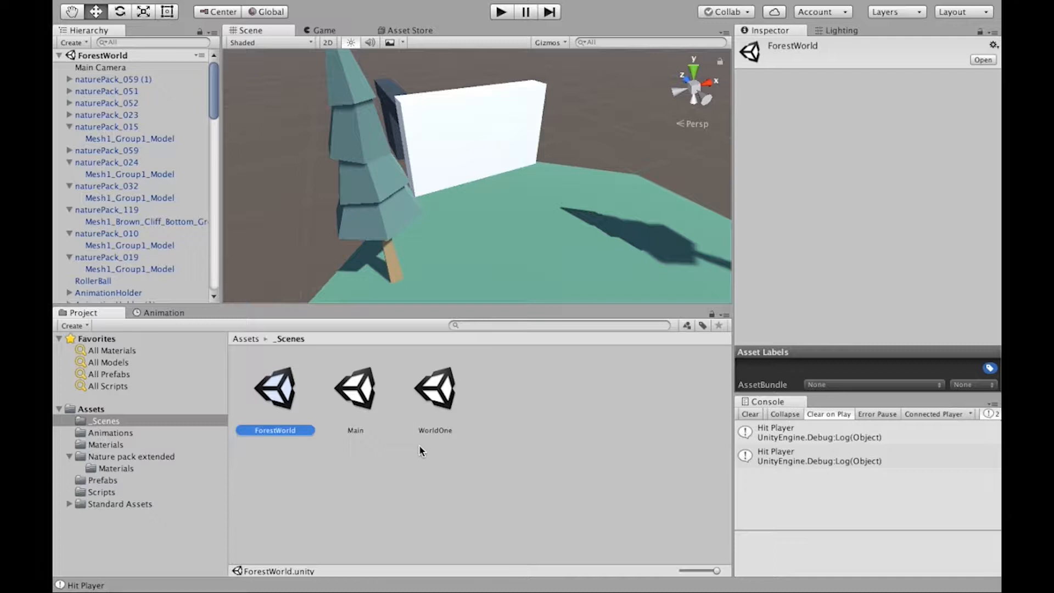
- Duplicate the ForestWorld scene in the _Scenes folder and rename the copy TtileScreen
click(355, 405)
click(283, 395)
key(super+d)
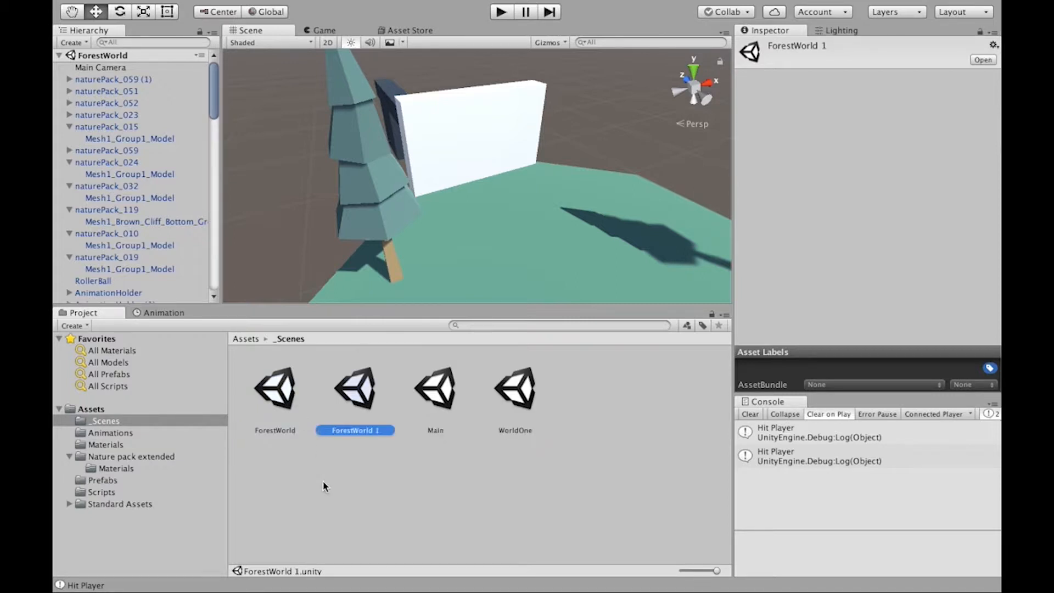
click(354, 433)
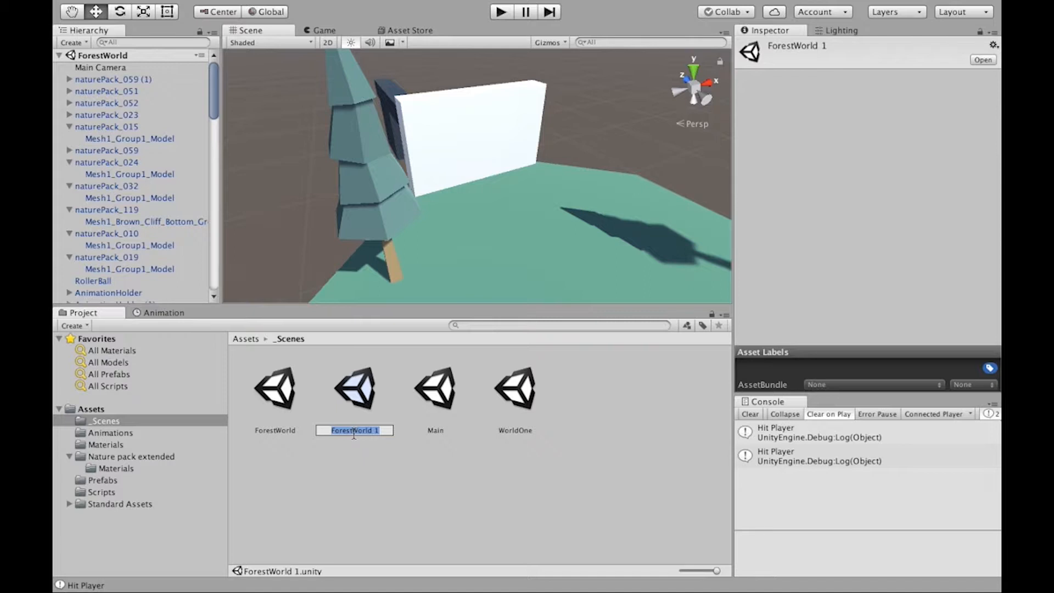
text(TitleScr)
text(een)
key(Return)
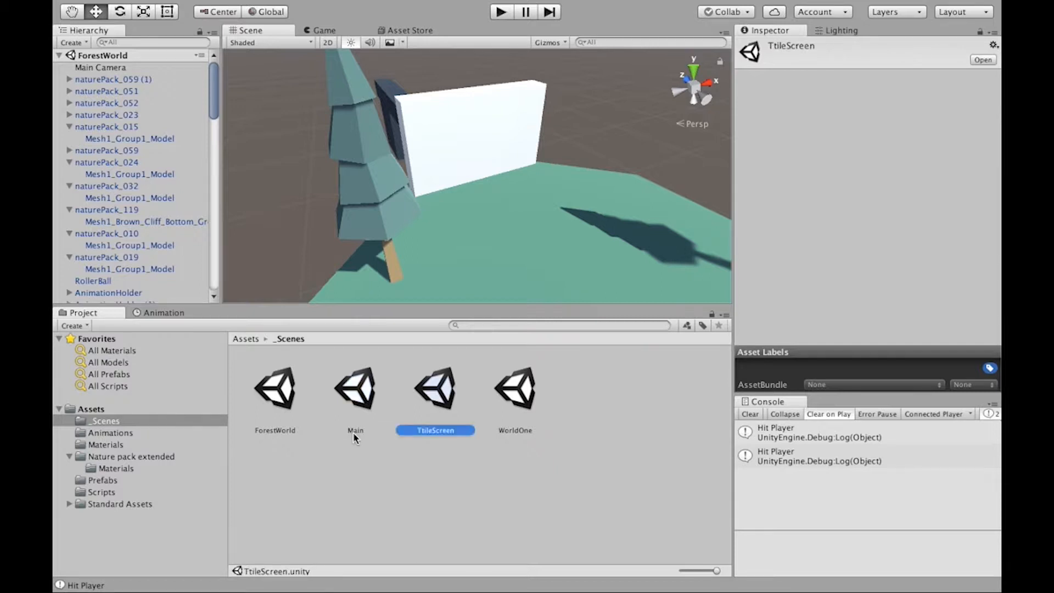
- Open the TtileScreen scene and add a UI Button to it while showing the Game view
double_click(439, 406)
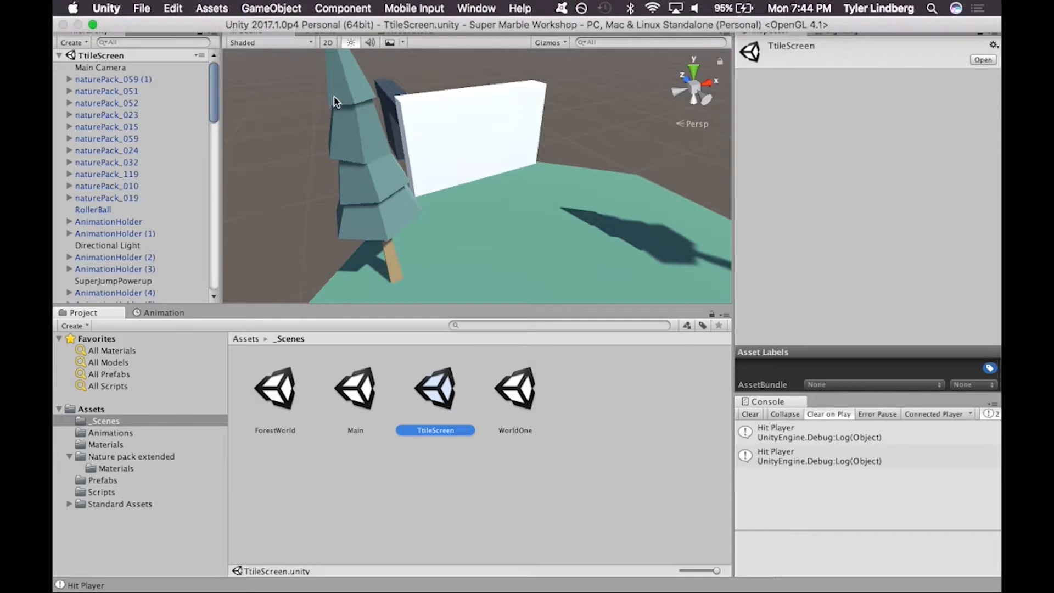
click(318, 31)
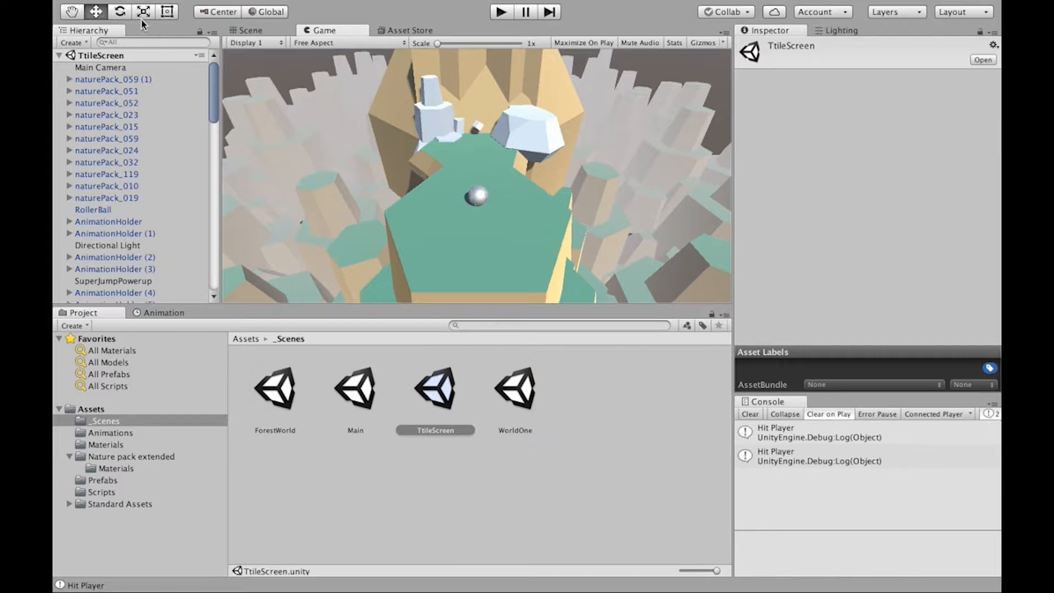
click(72, 43)
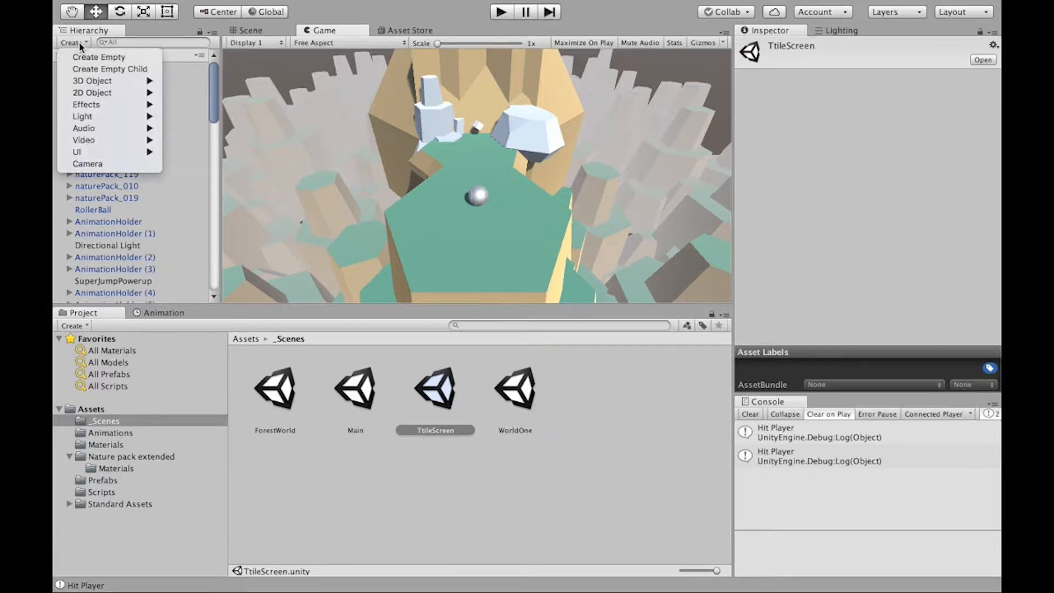
mouse_move(81, 153)
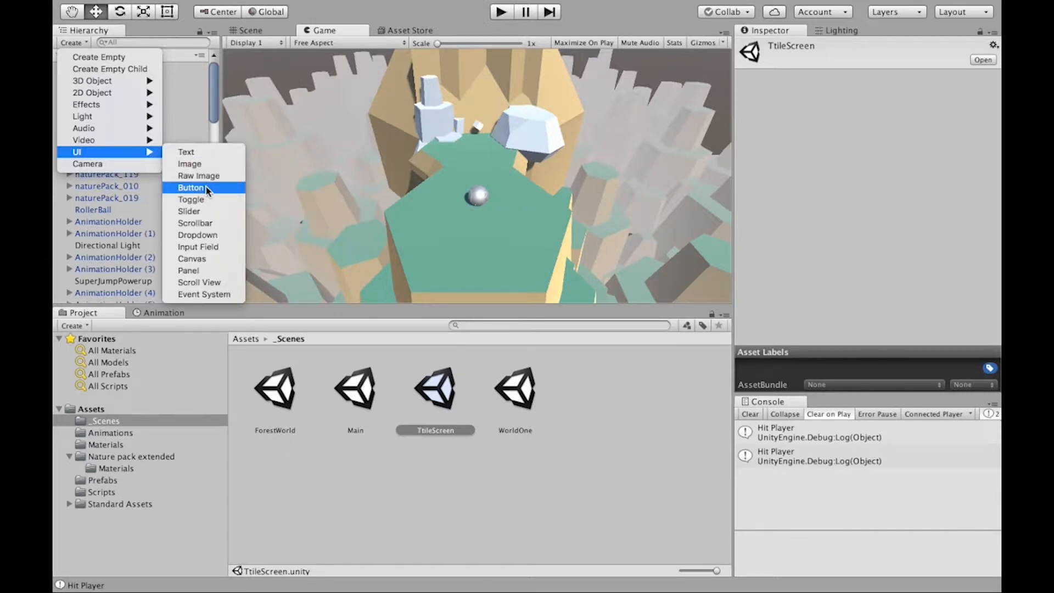
click(206, 188)
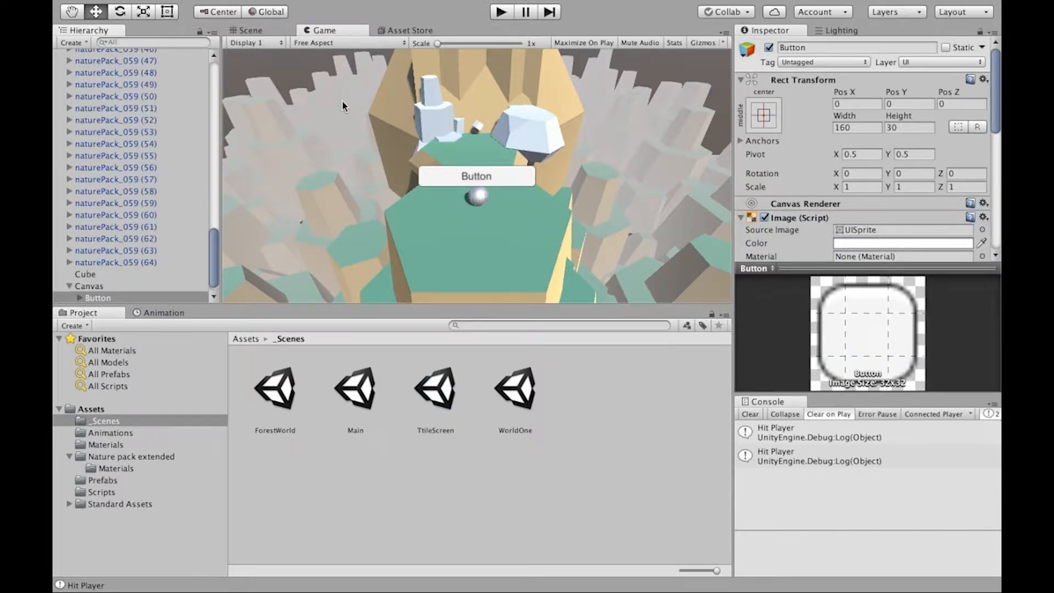
- Examine the new button and its canvas from several angles in the Scene view
click(278, 32)
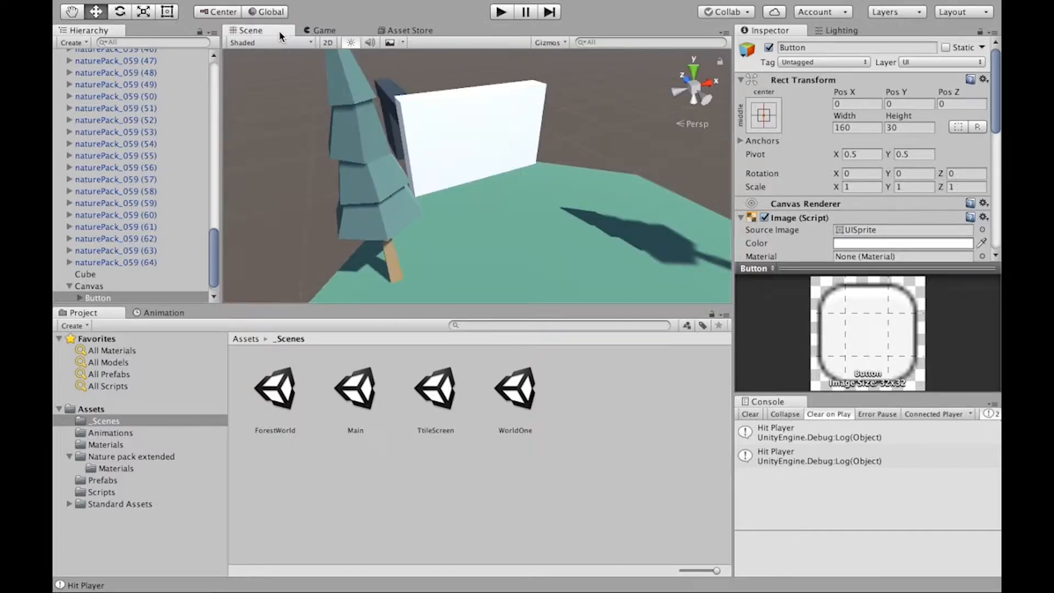
alt+drag(388, 169, 602, 6)
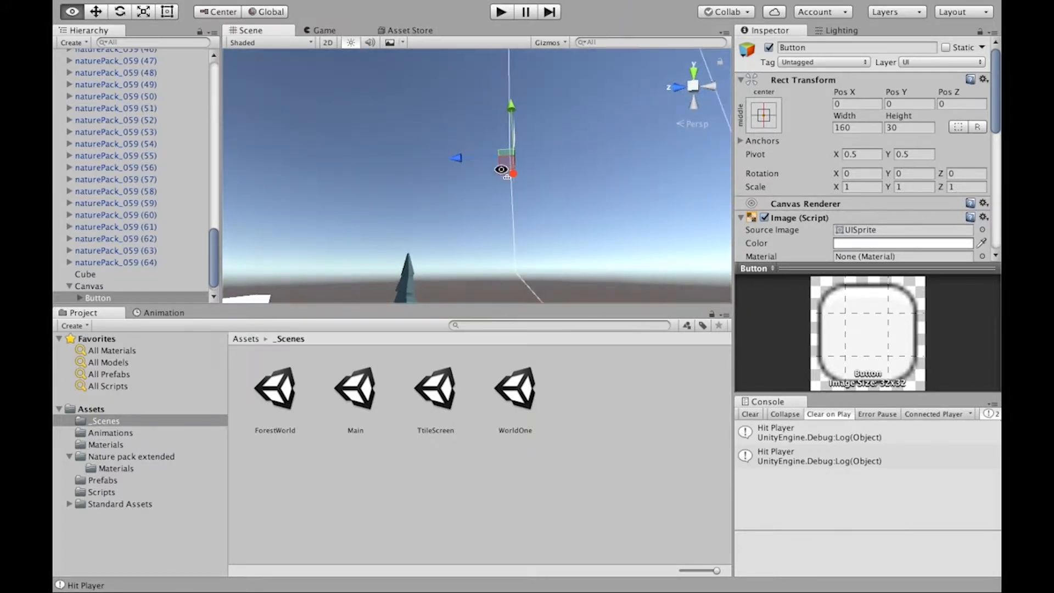
alt+drag(501, 169, 528, 116)
alt+drag(383, 172, 60, 418)
alt+drag(299, 230, 302, 231)
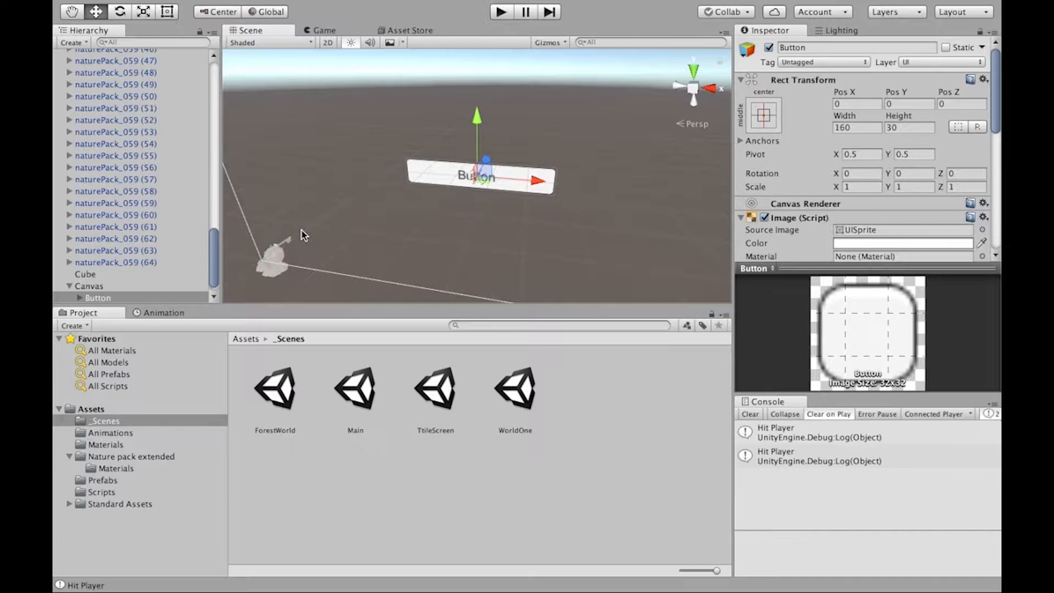
- Run the scene in the Game view, test the button's response to repeated presses, and stop the run
click(317, 33)
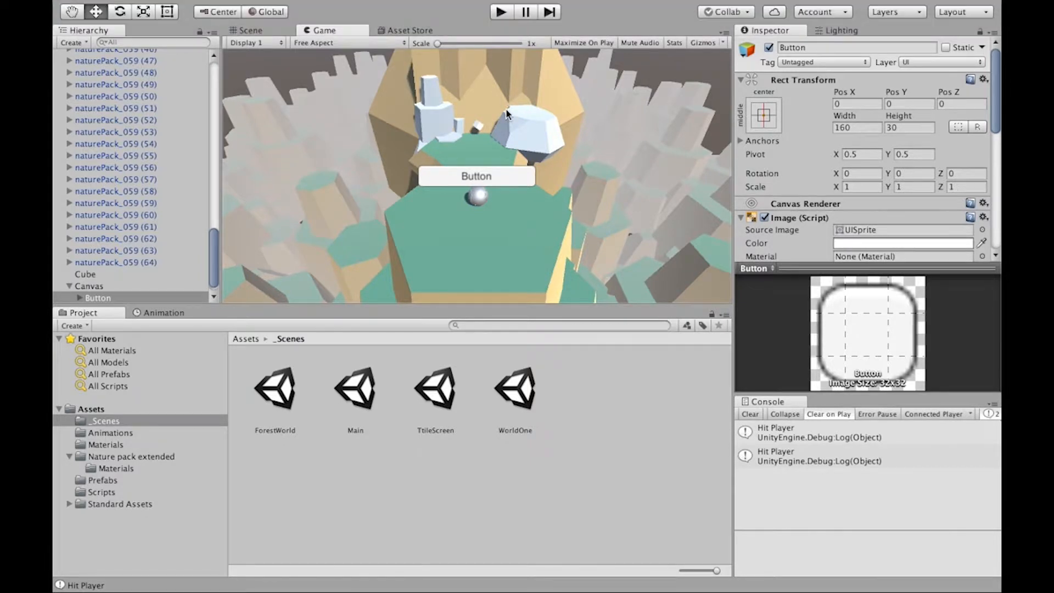
click(499, 11)
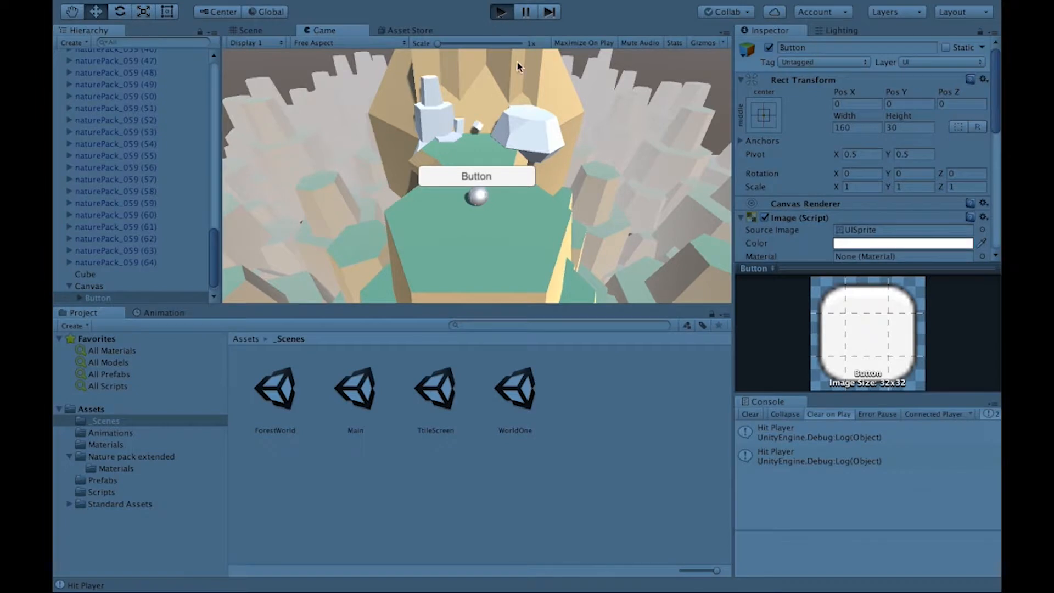
click(510, 184)
click(510, 184)
click(510, 184)
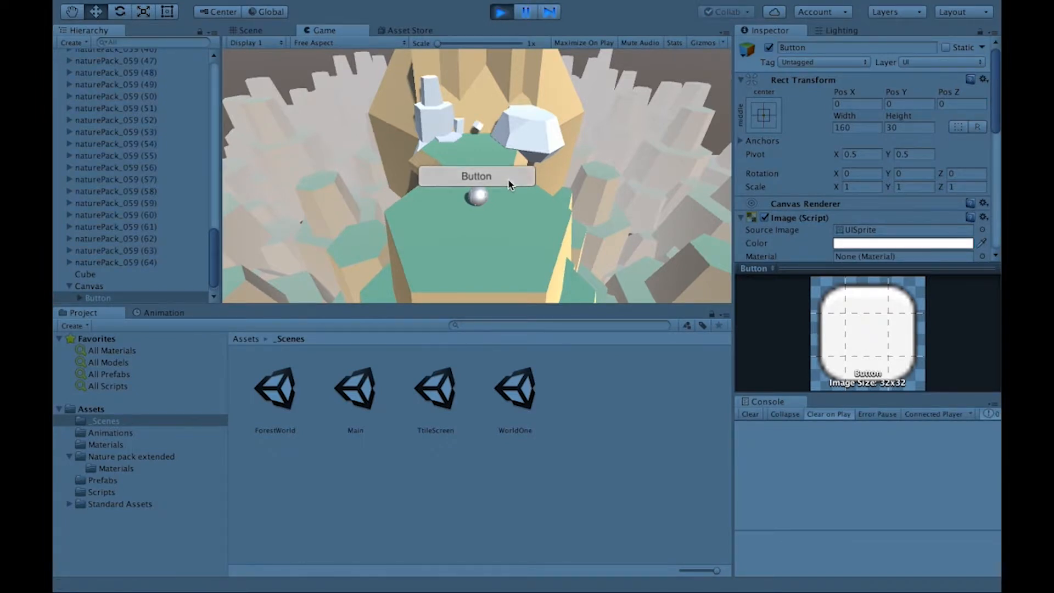
click(510, 184)
click(510, 184)
click(510, 184)
click(510, 184)
click(510, 184)
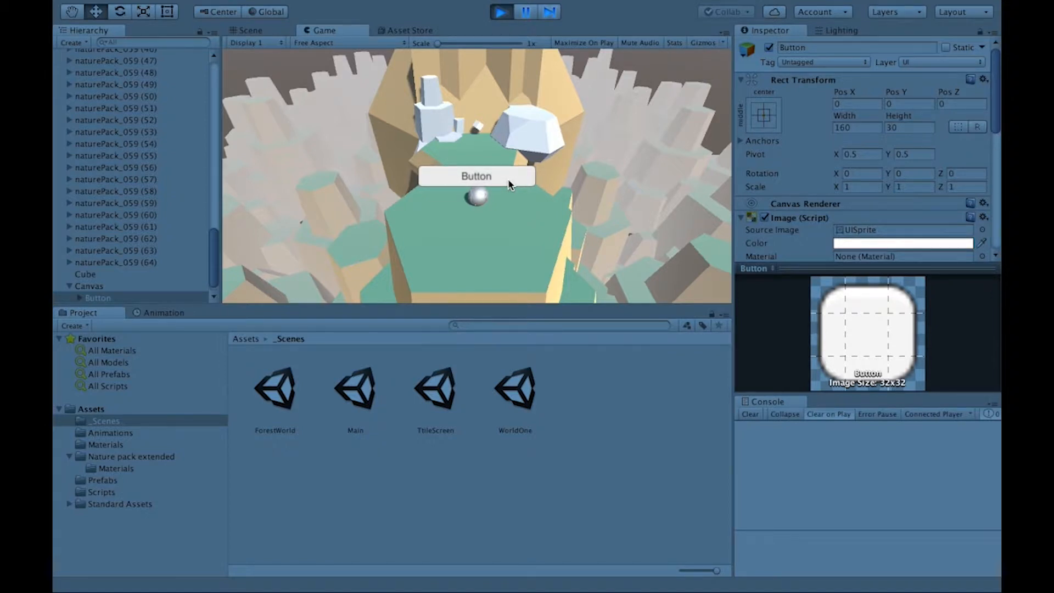
click(501, 14)
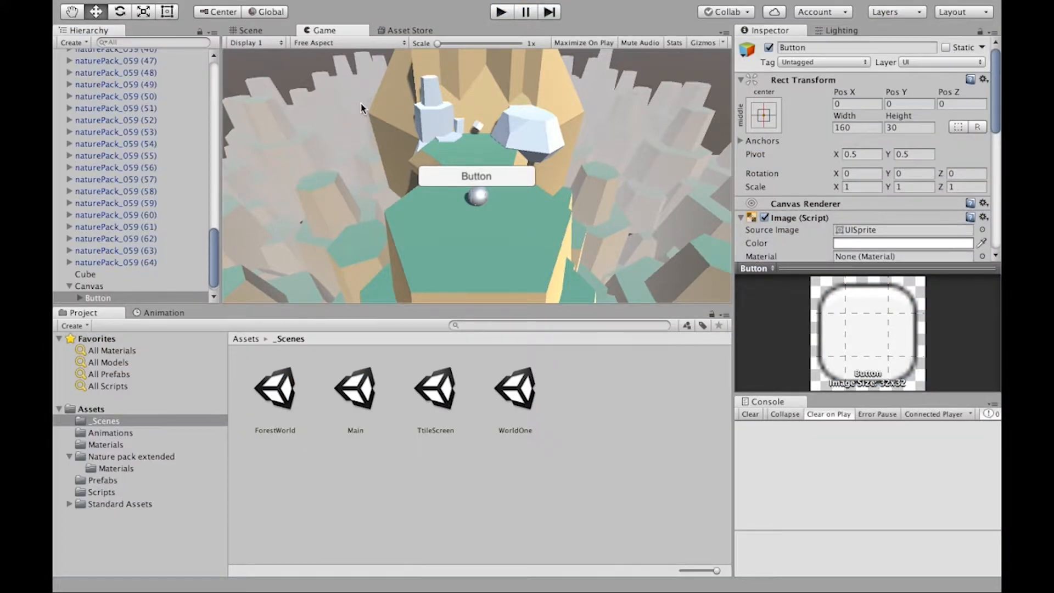
- Examine the Canvas hierarchy and the components of the Canvas and EventSystem objects
scroll(170, 201, down, 1)
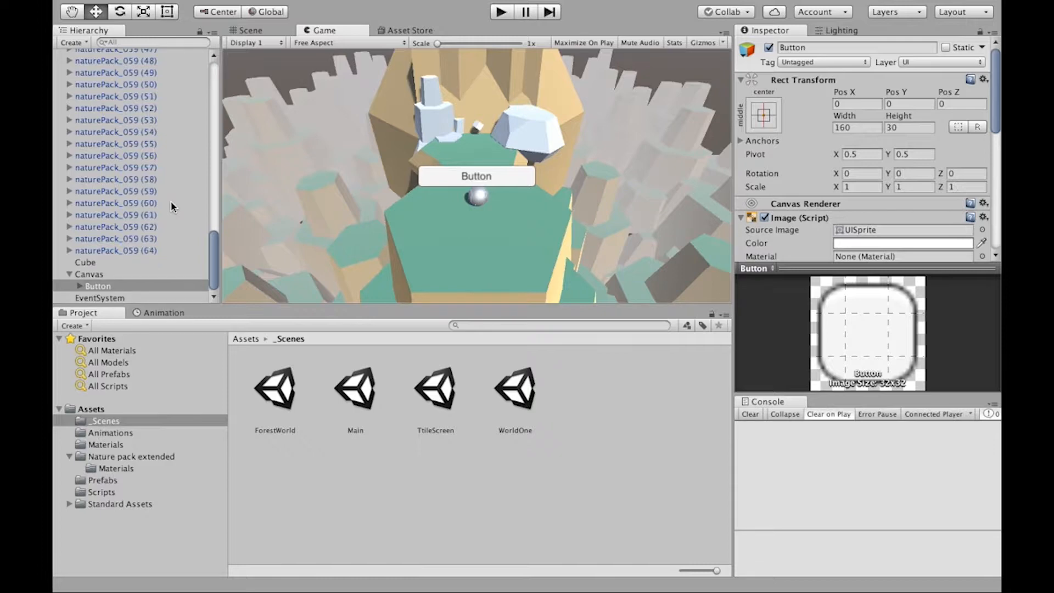
click(96, 275)
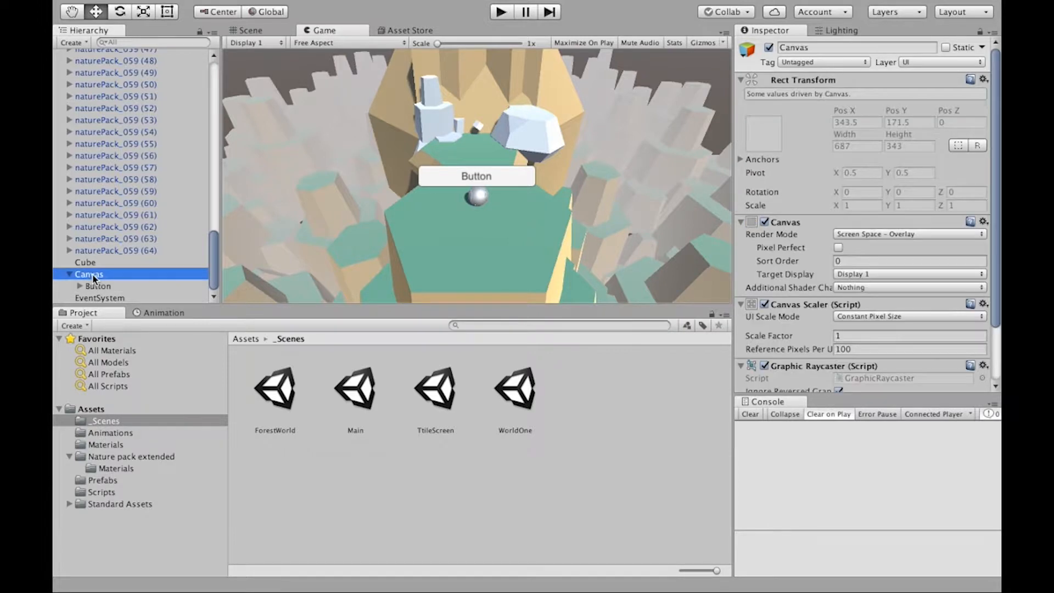
shift+click(109, 298)
click(104, 276)
click(70, 274)
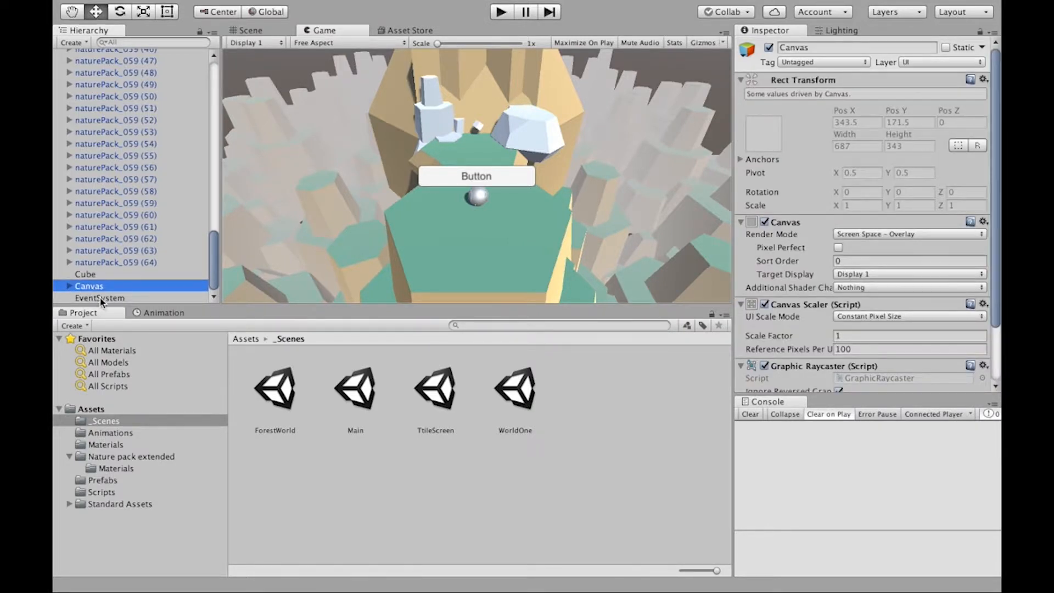
click(69, 286)
scroll(96, 285, down, 1)
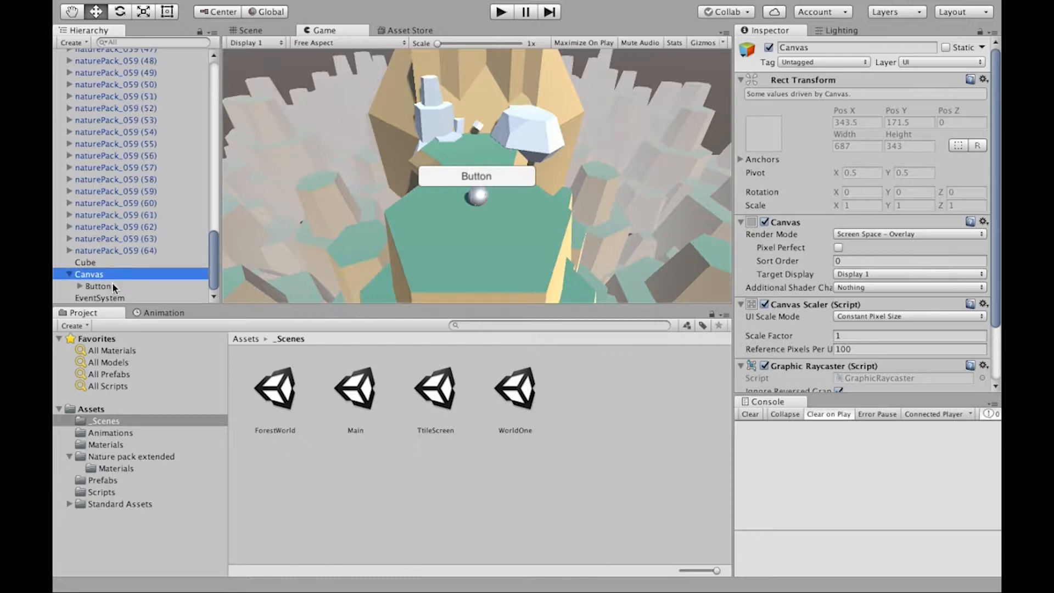
click(88, 300)
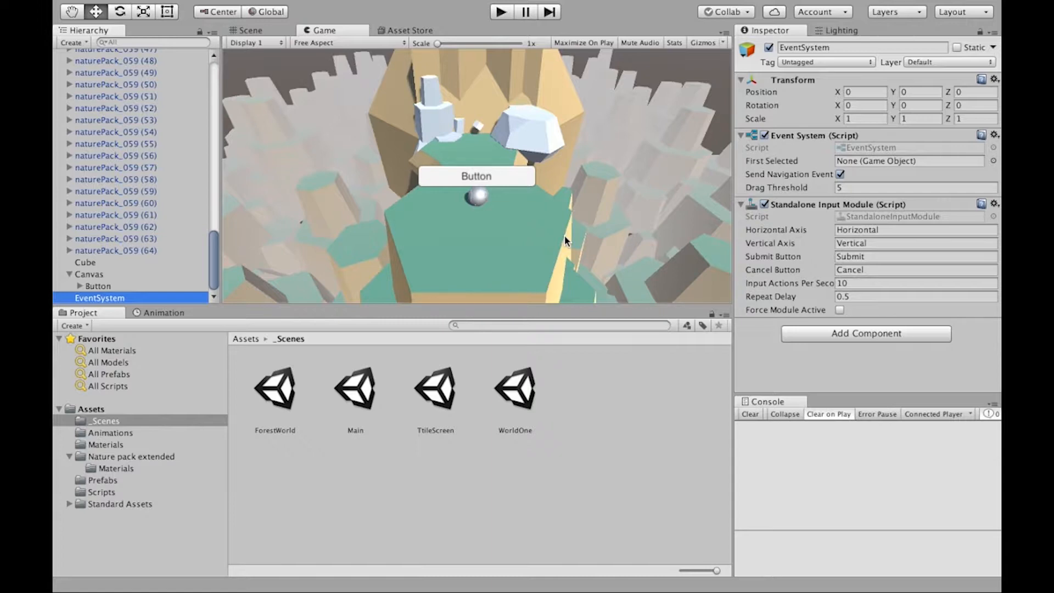
click(109, 275)
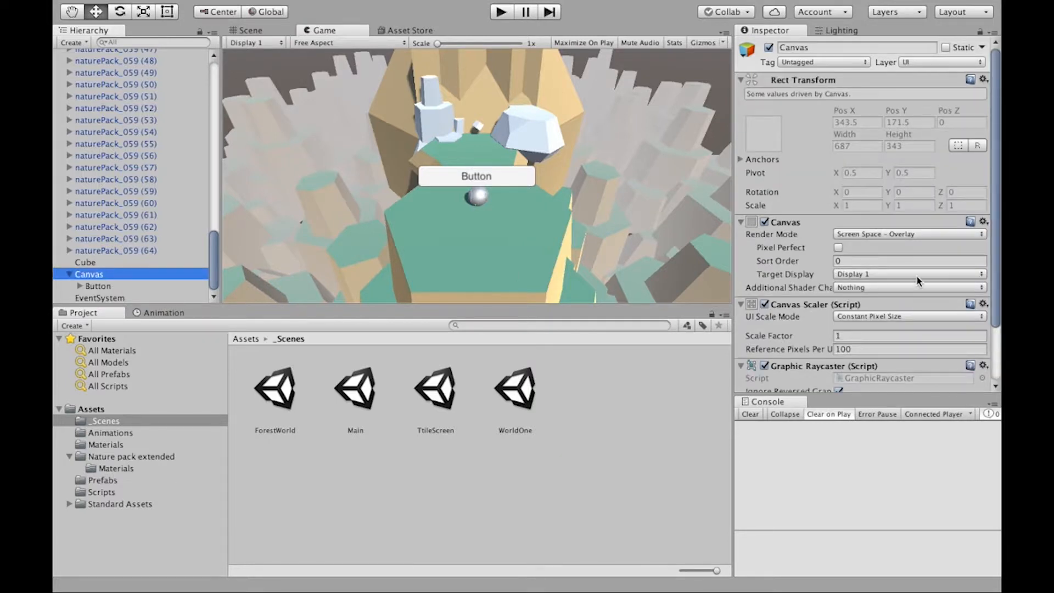
scroll(860, 273, down, 3)
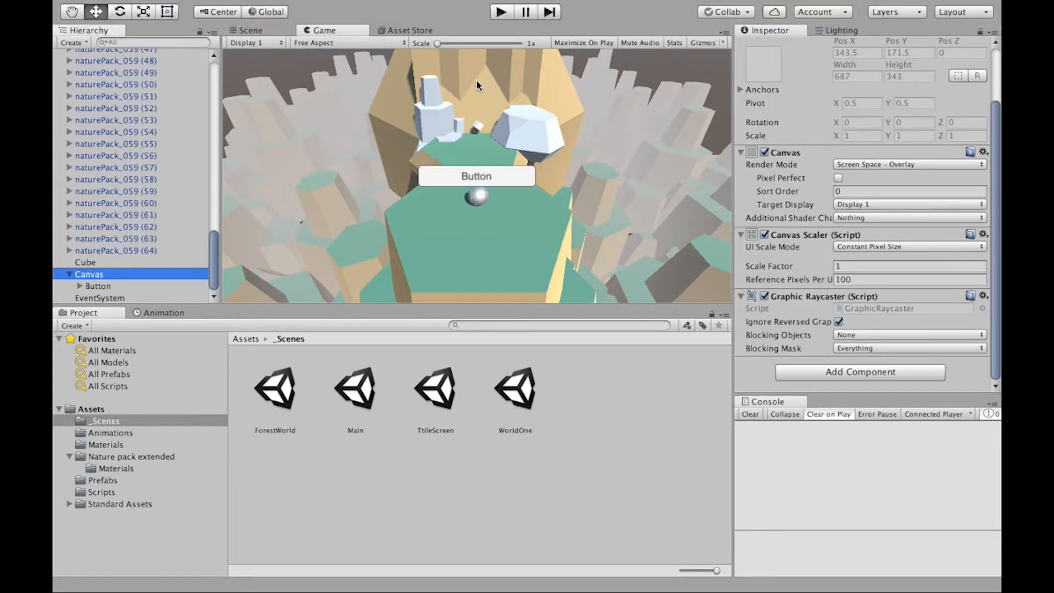
- Enable Maximize On Play and run the scene to check the button's size at full view, ending in edit mode
click(501, 12)
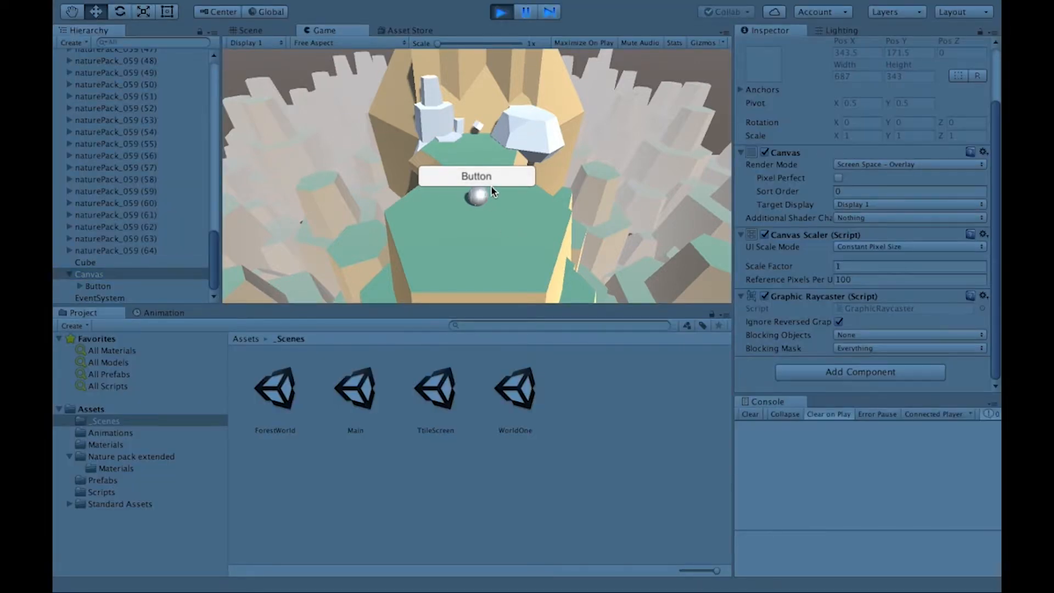
click(503, 12)
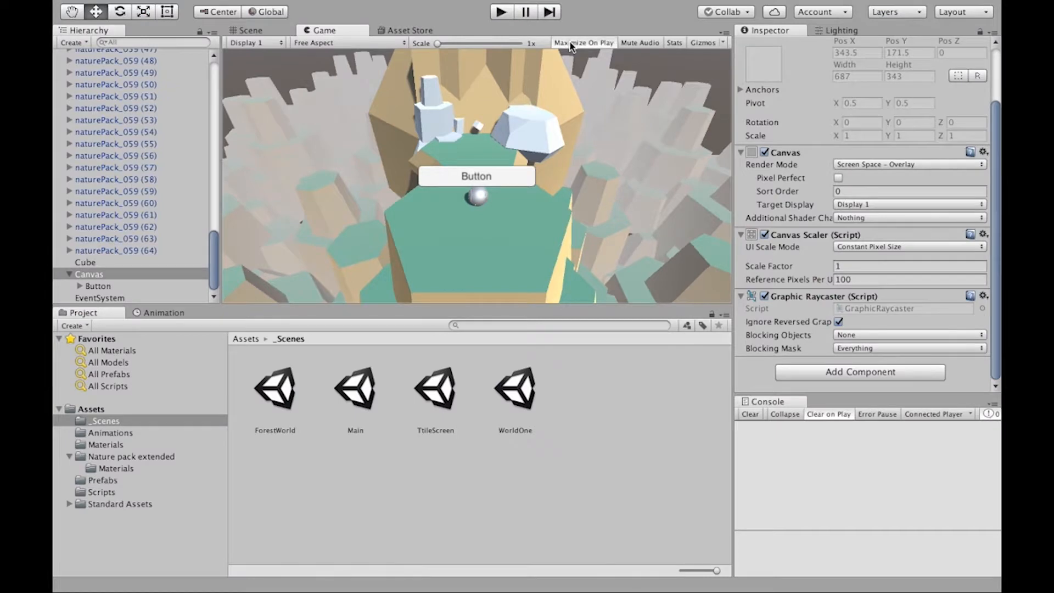
click(503, 12)
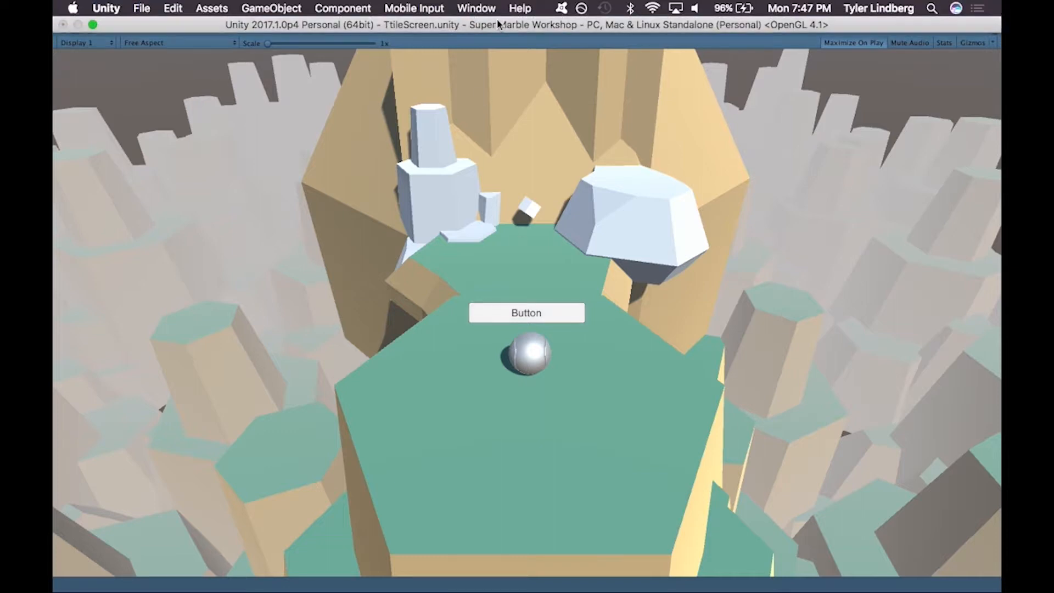
click(501, 13)
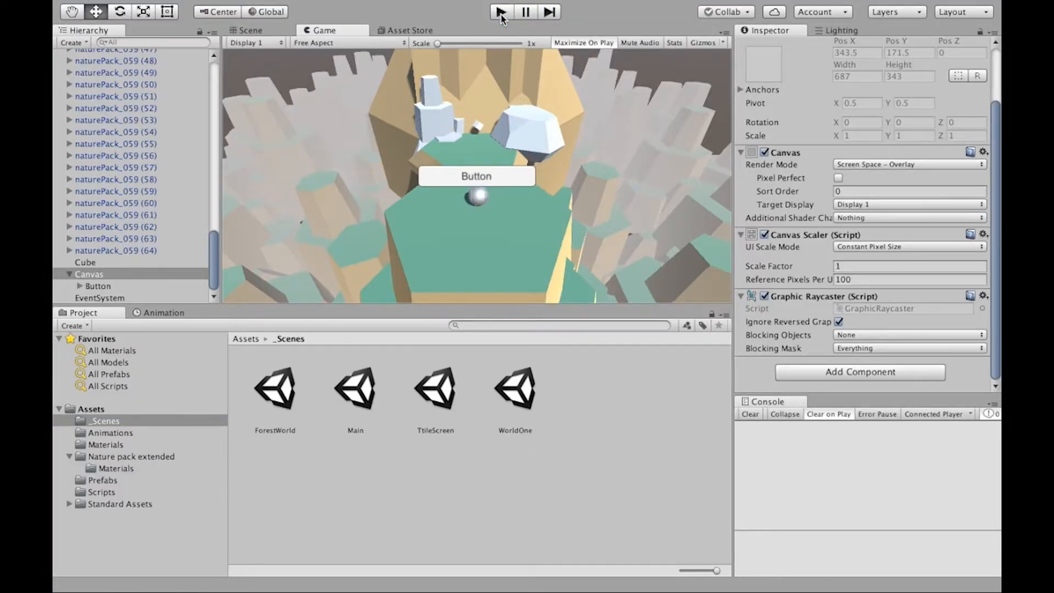
- Set the Canvas Scaler's UI Scale Mode to Scale With Screen Size and test the button in a maximized run
click(845, 246)
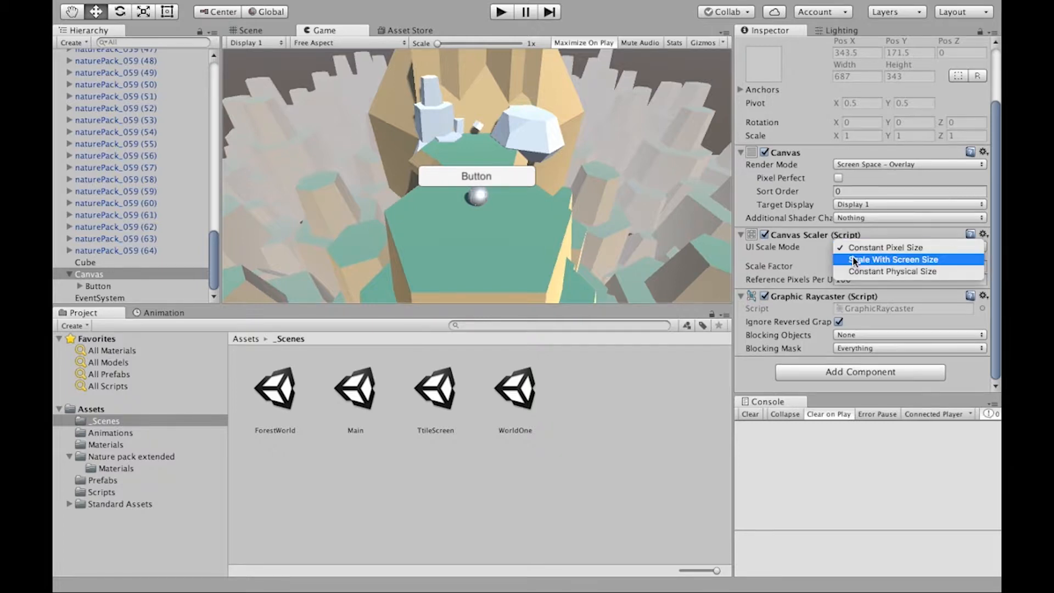
click(853, 256)
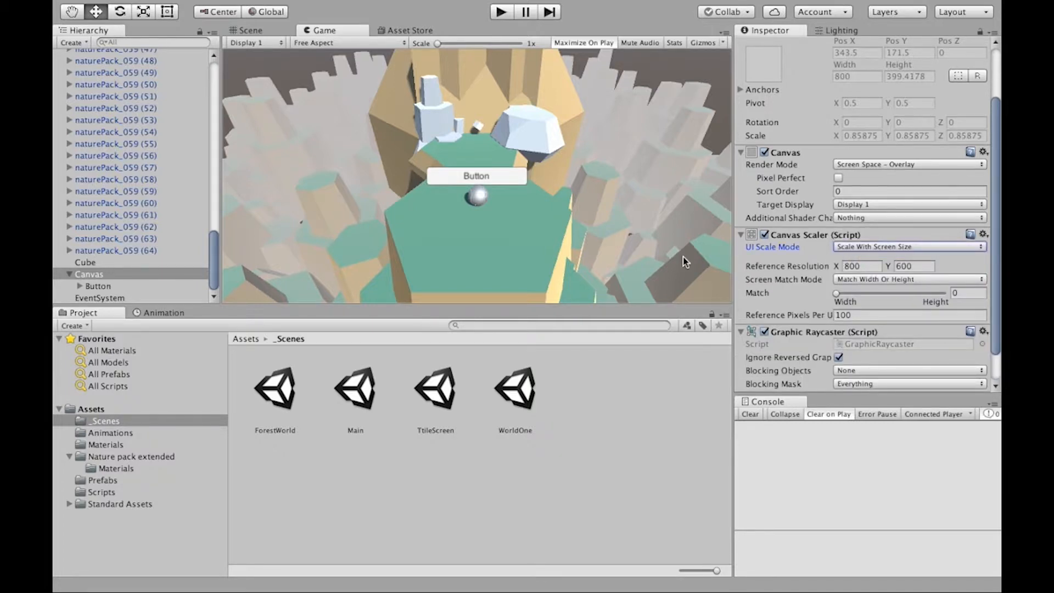
click(504, 12)
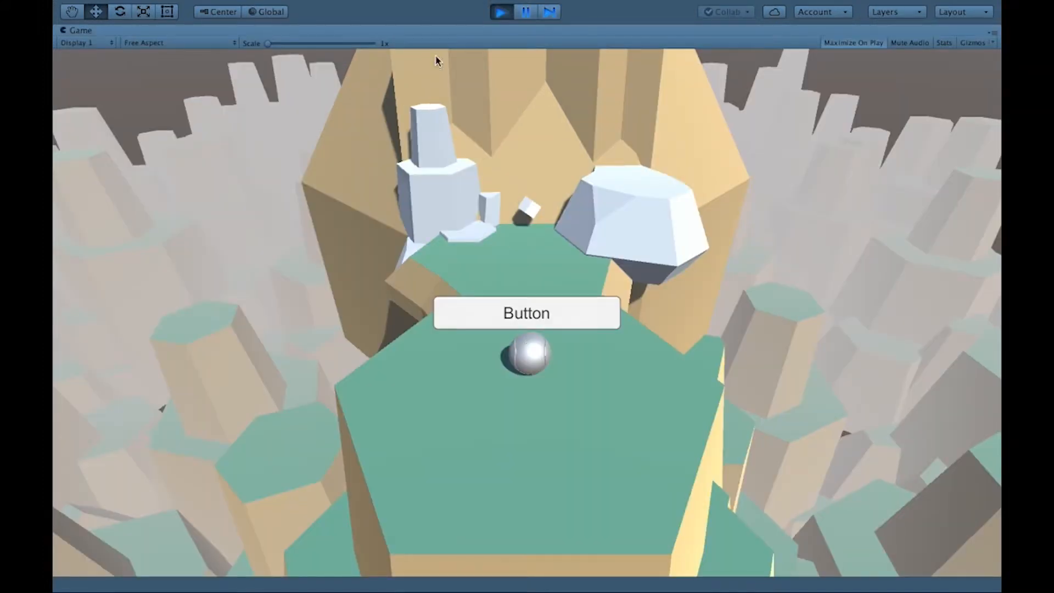
click(500, 12)
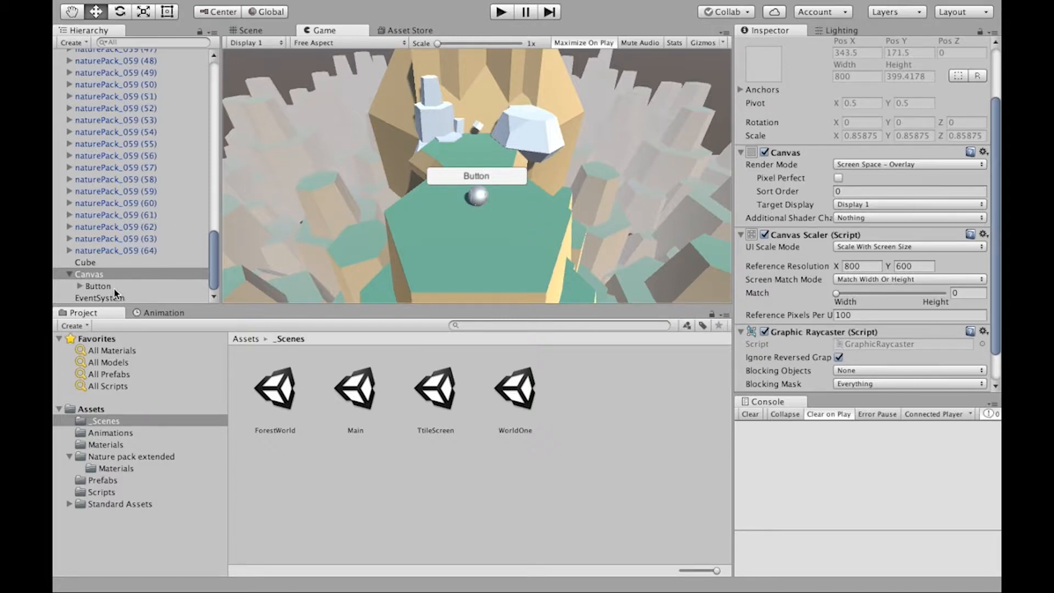
- Change the label of the button's Text child object to "Start Game"
click(99, 286)
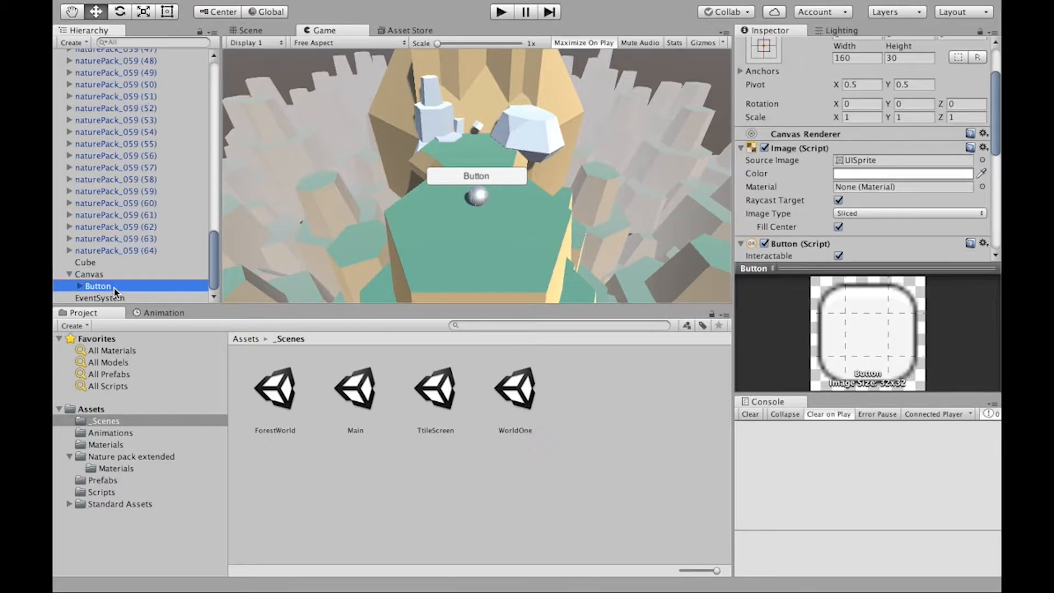
click(80, 287)
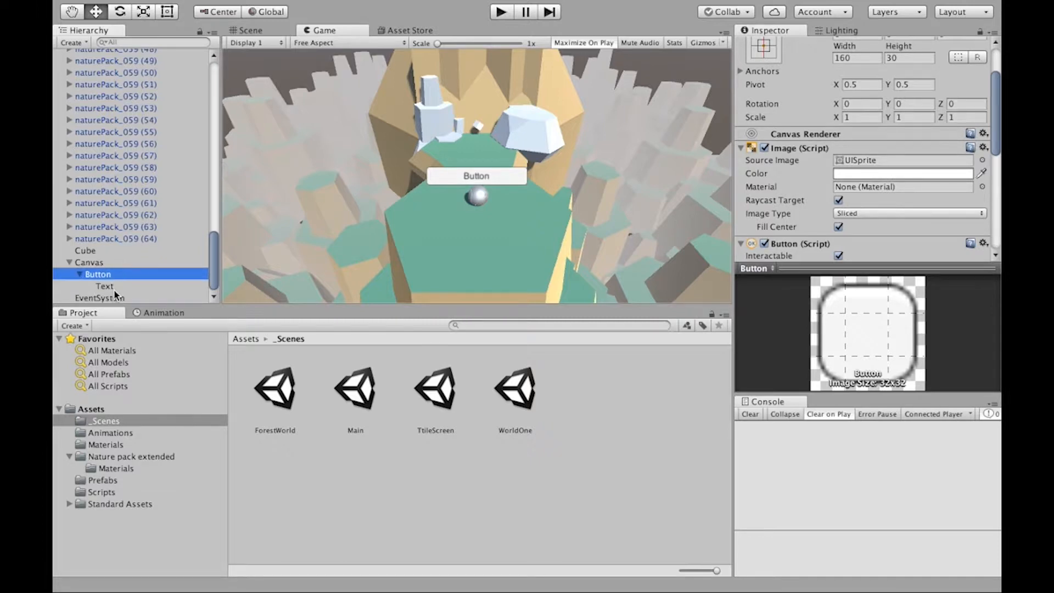
click(114, 288)
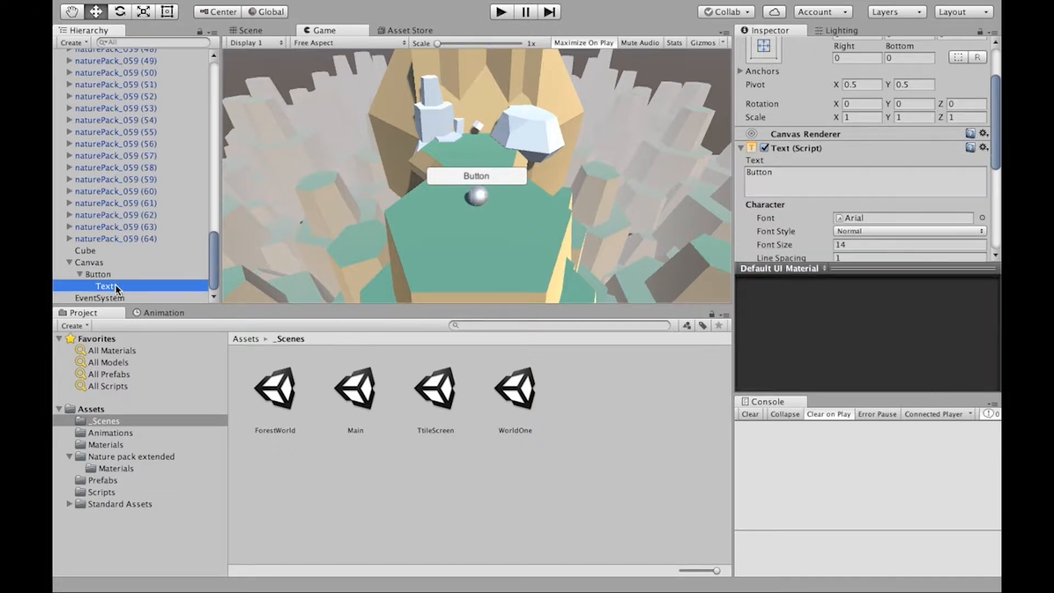
scroll(767, 213, down, 5)
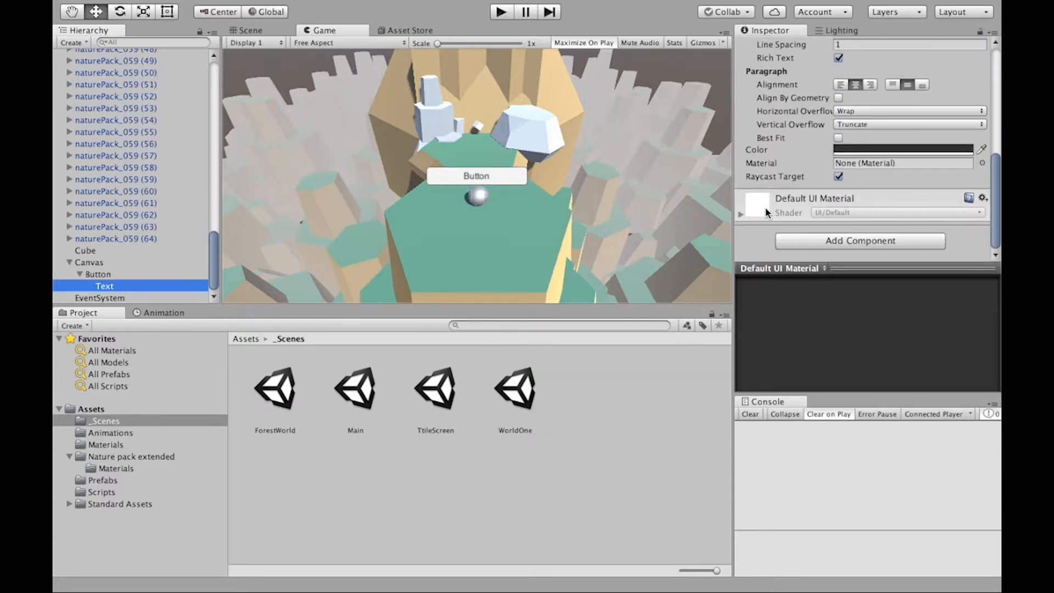
scroll(767, 213, up, 3)
scroll(760, 176, up, 1)
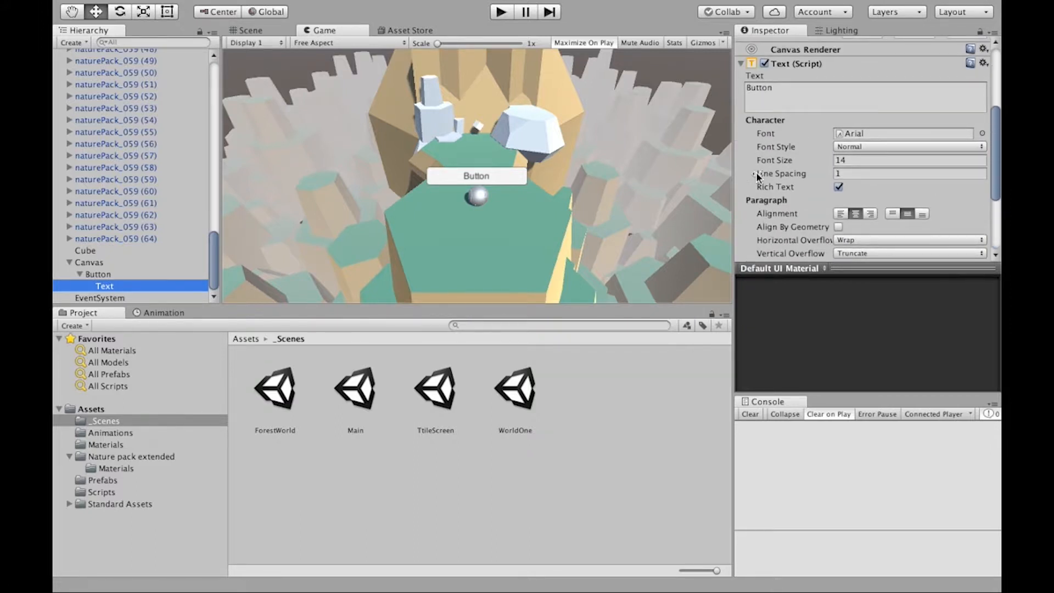
click(791, 91)
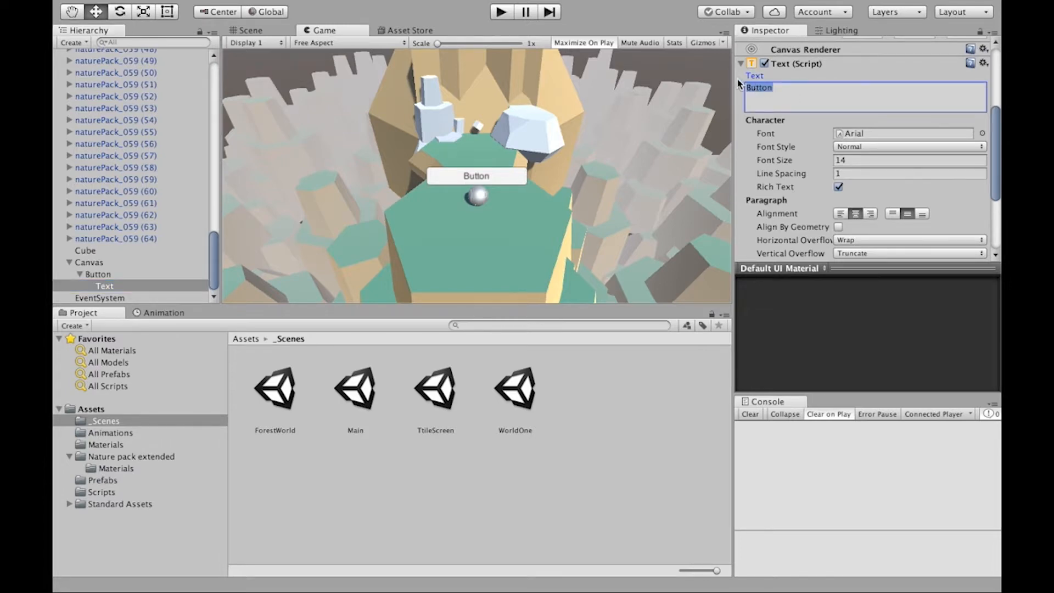
text(Start Game)
- Examine the Button component's transition types and its Normal Color setting
click(99, 275)
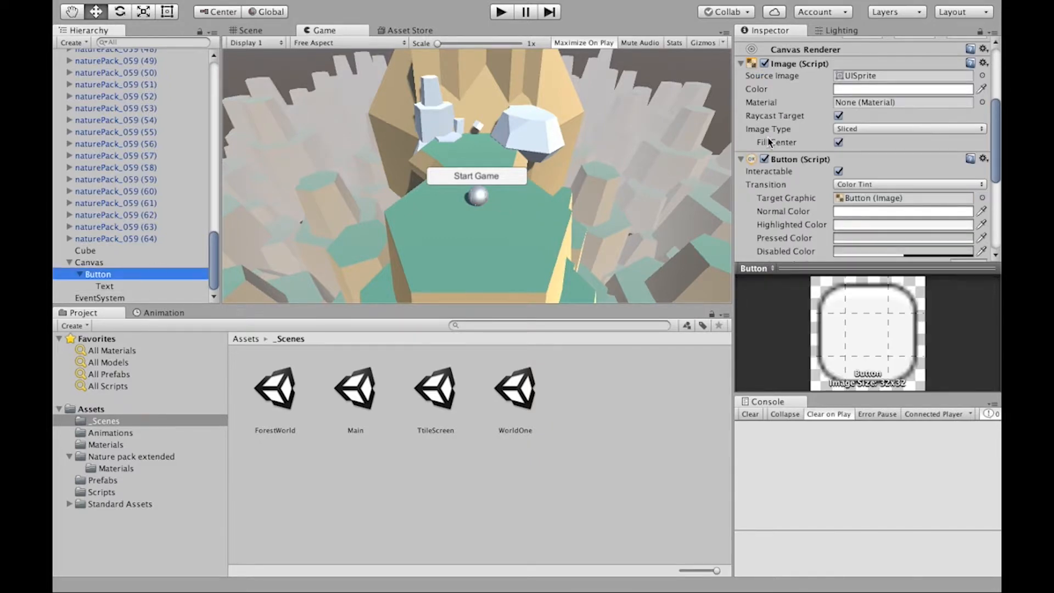
scroll(789, 216, down, 5)
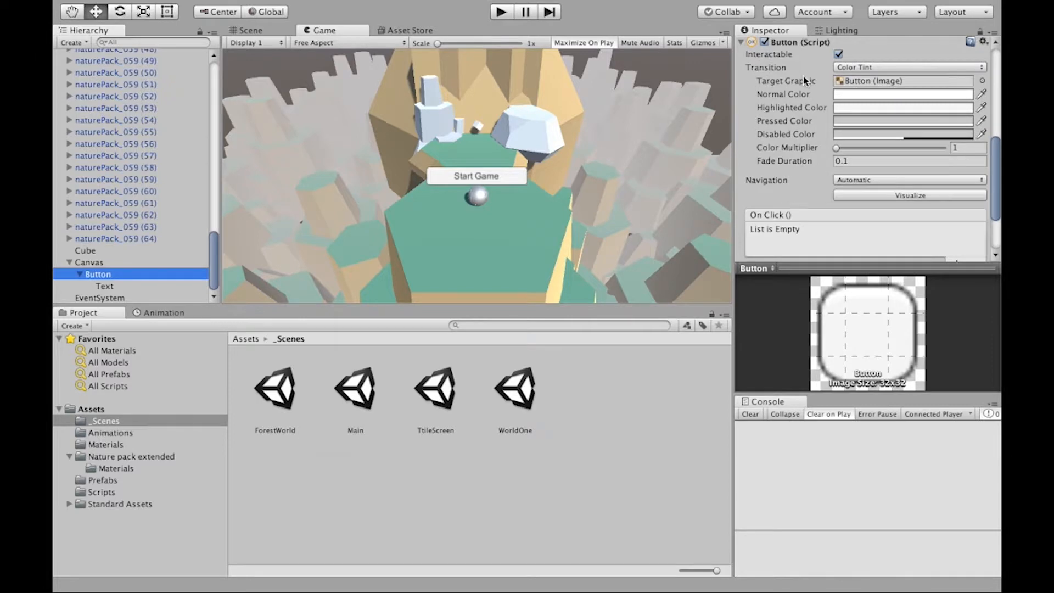
click(848, 67)
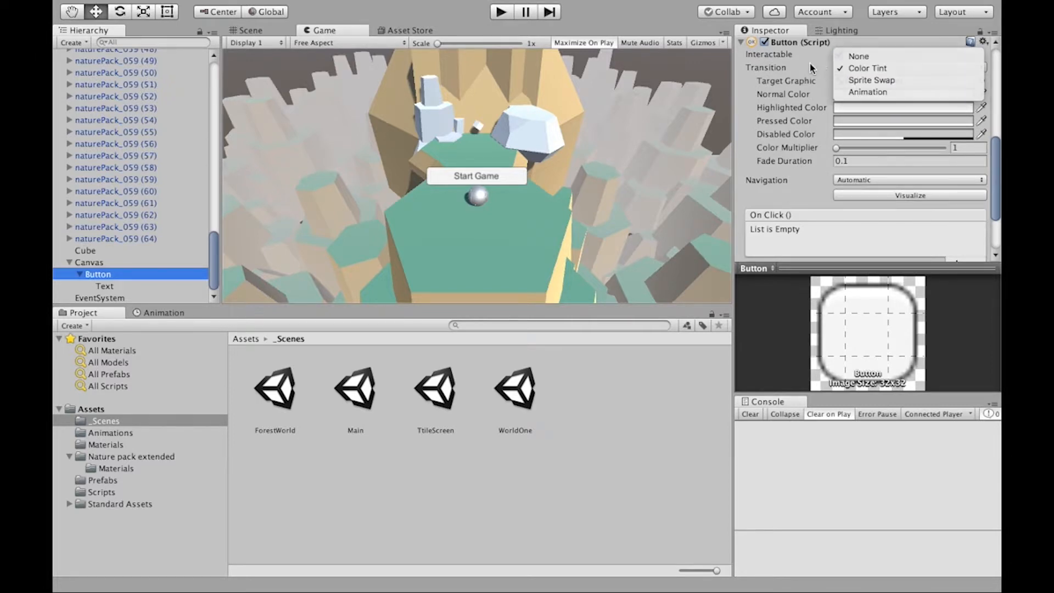
click(797, 94)
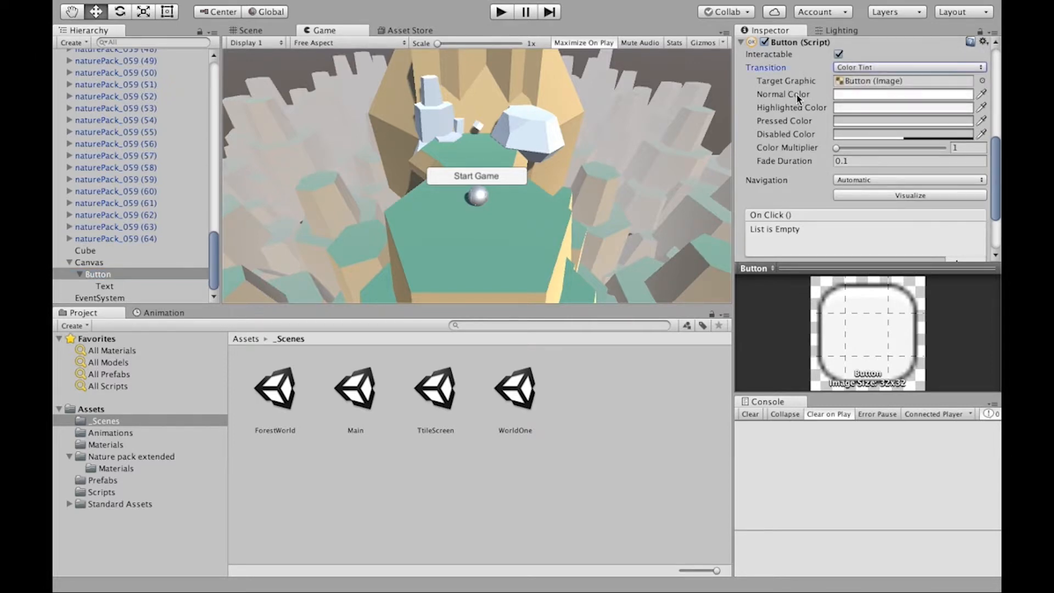
click(852, 95)
click(550, 153)
mouse_move(550, 153)
mouse_down()
mouse_move(627, 140)
mouse_move(473, 122)
mouse_up()
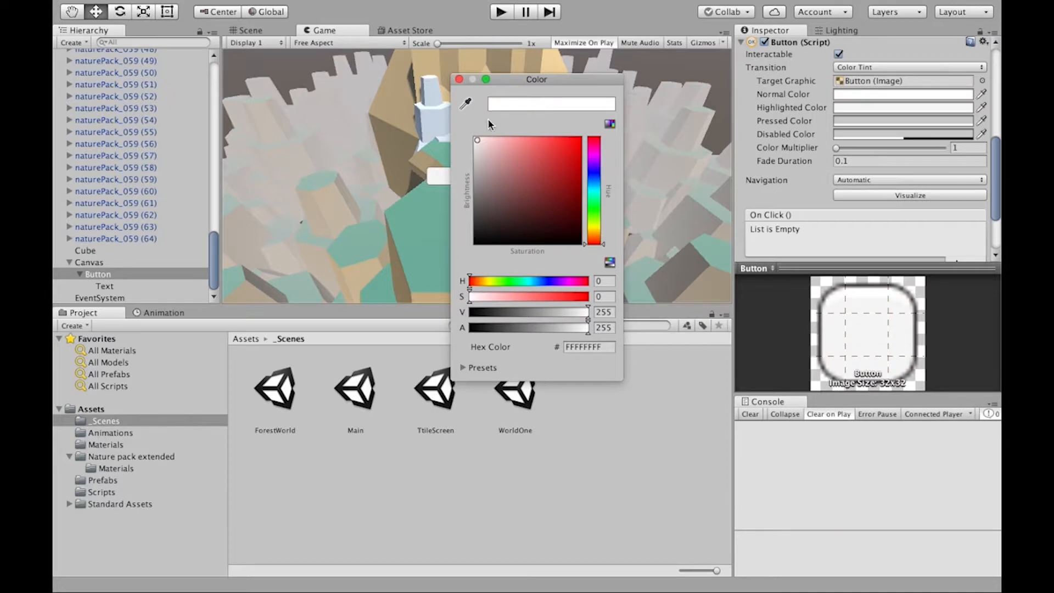
click(459, 79)
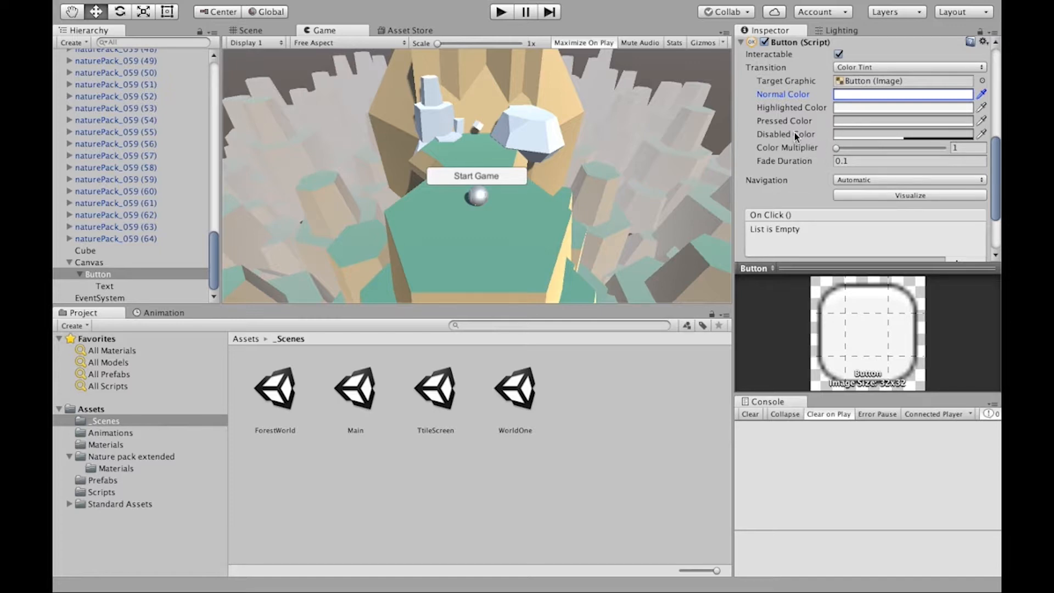
scroll(792, 130, up, 10)
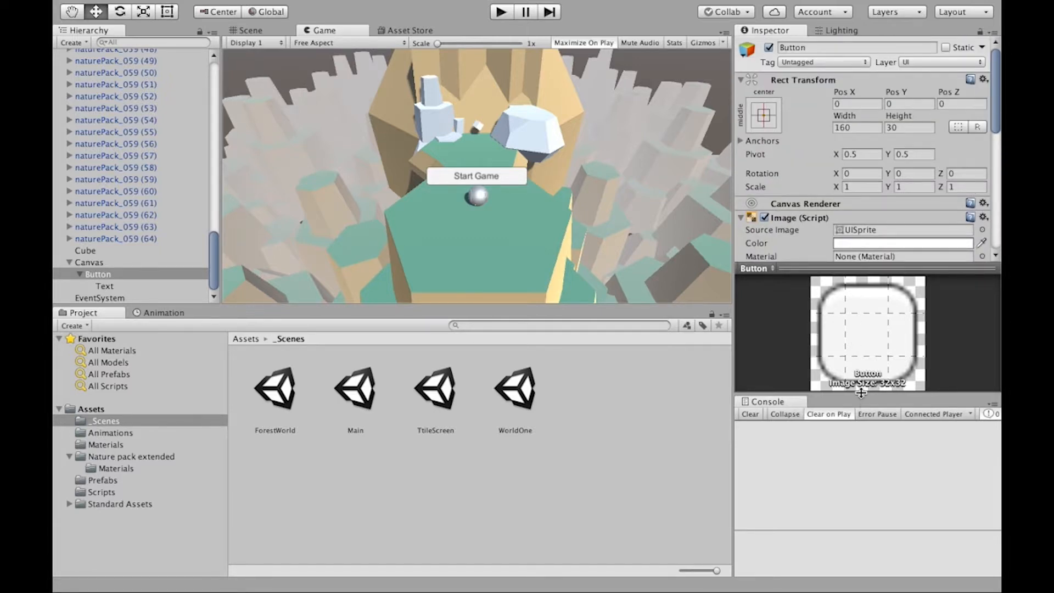
- Enlarge the Inspector area and set the button's width to 100
drag(861, 392, 861, 428)
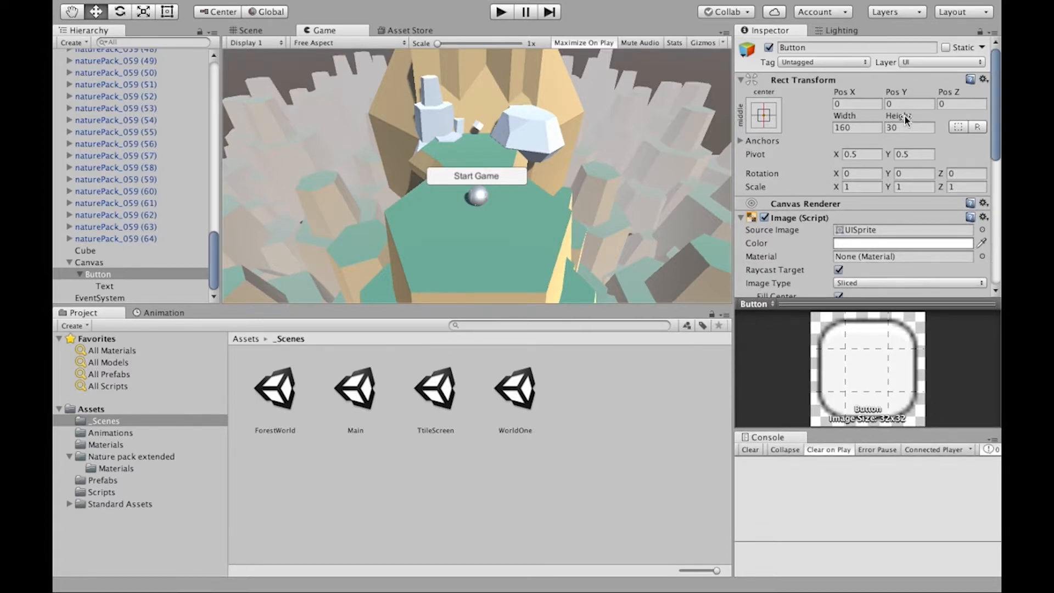
click(847, 114)
drag(825, 111, 55, 109)
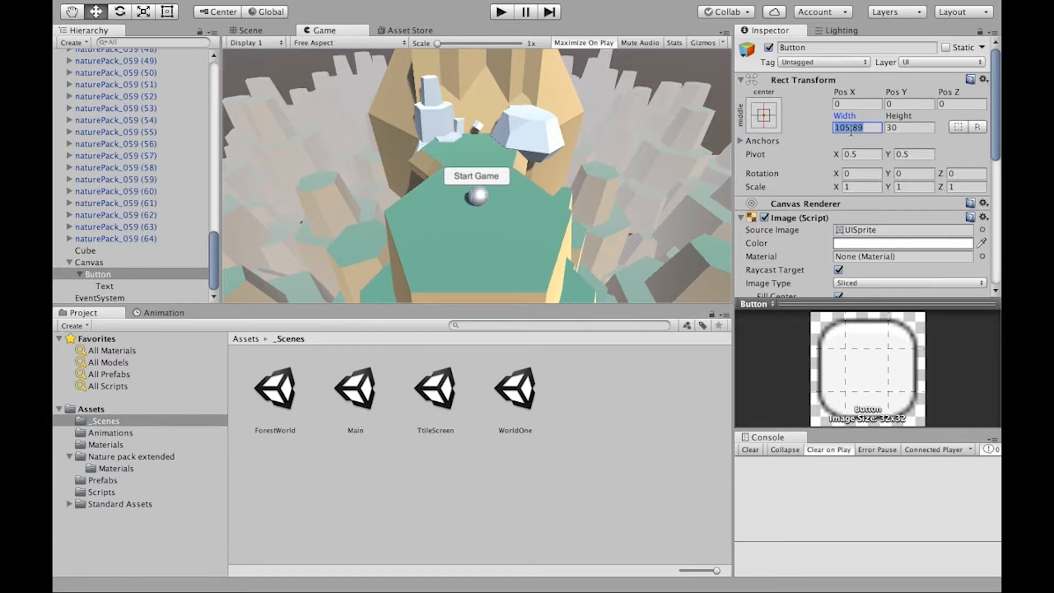
text(100)
- Try the button at Pos X 200 and return it to Pos X 0
click(844, 104)
text(200)
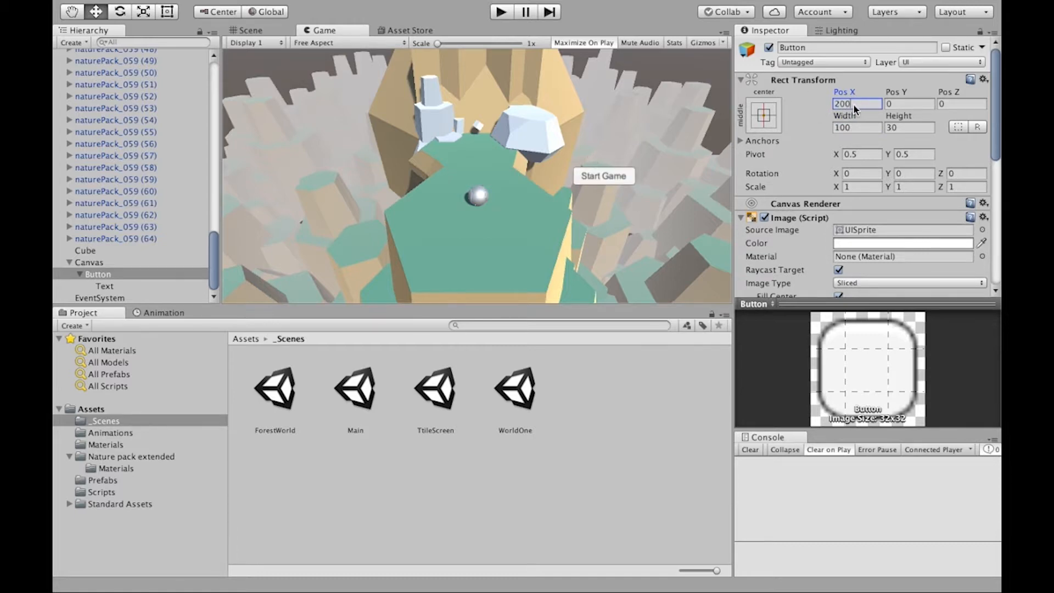
text(0)
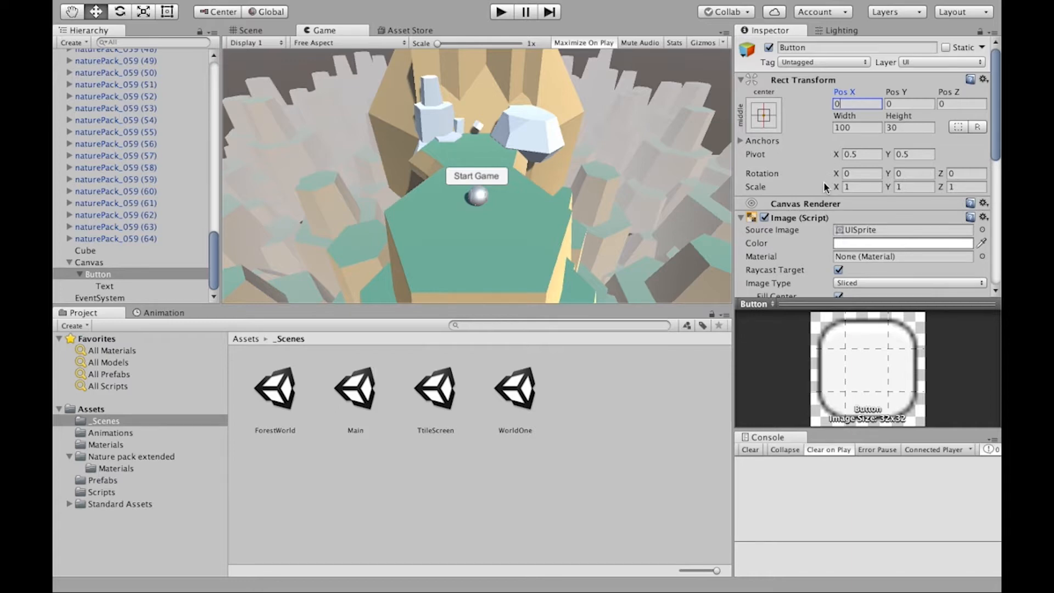
- Add a single empty event entry to the button's On Click list, removing the surplus entries
scroll(824, 183, down, 10)
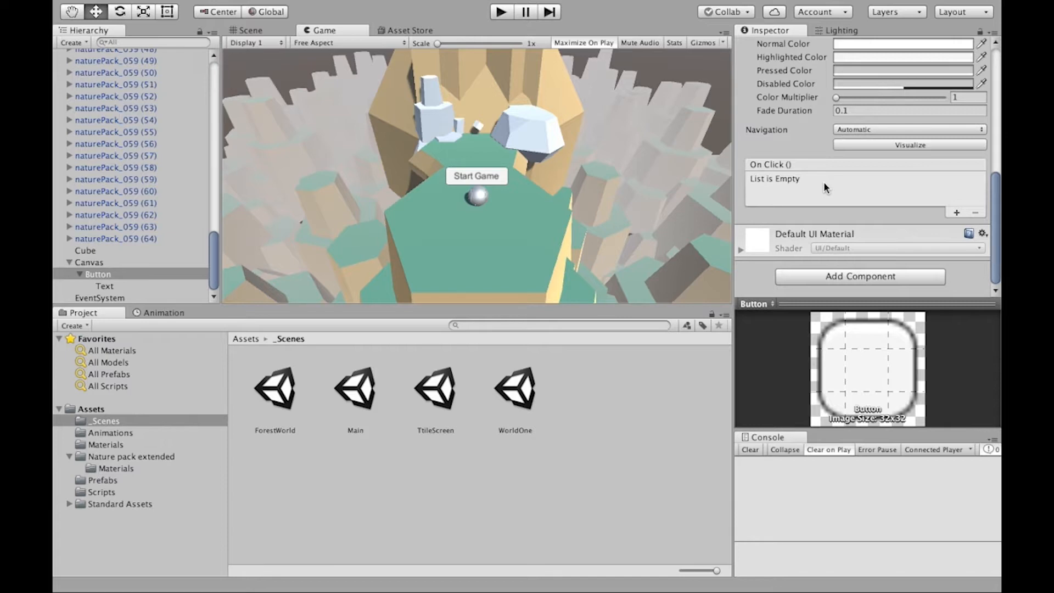
scroll(792, 170, up, 3)
scroll(792, 170, up, 5)
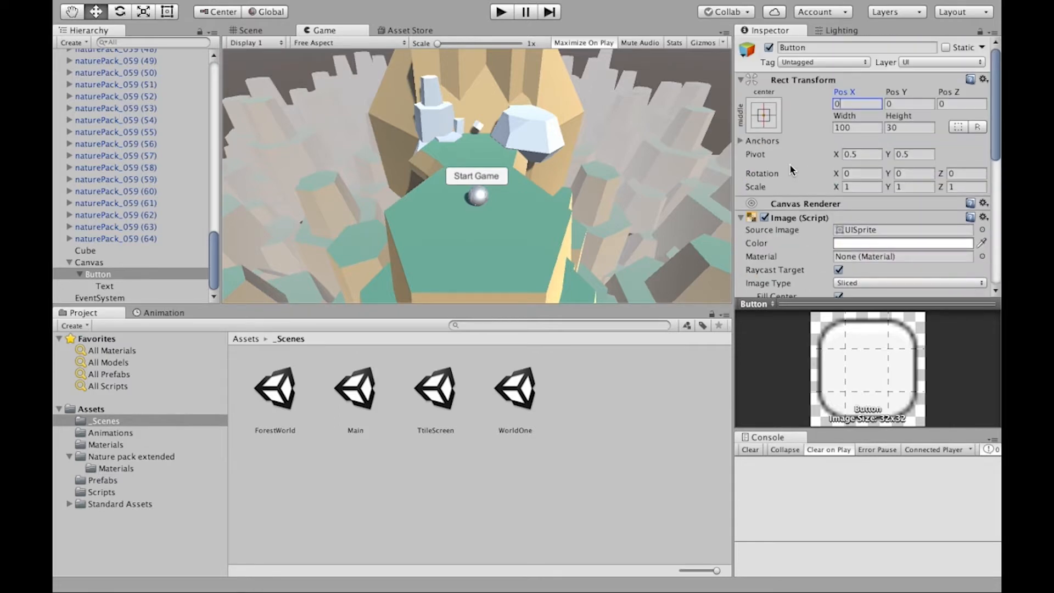
scroll(792, 174, down, 10)
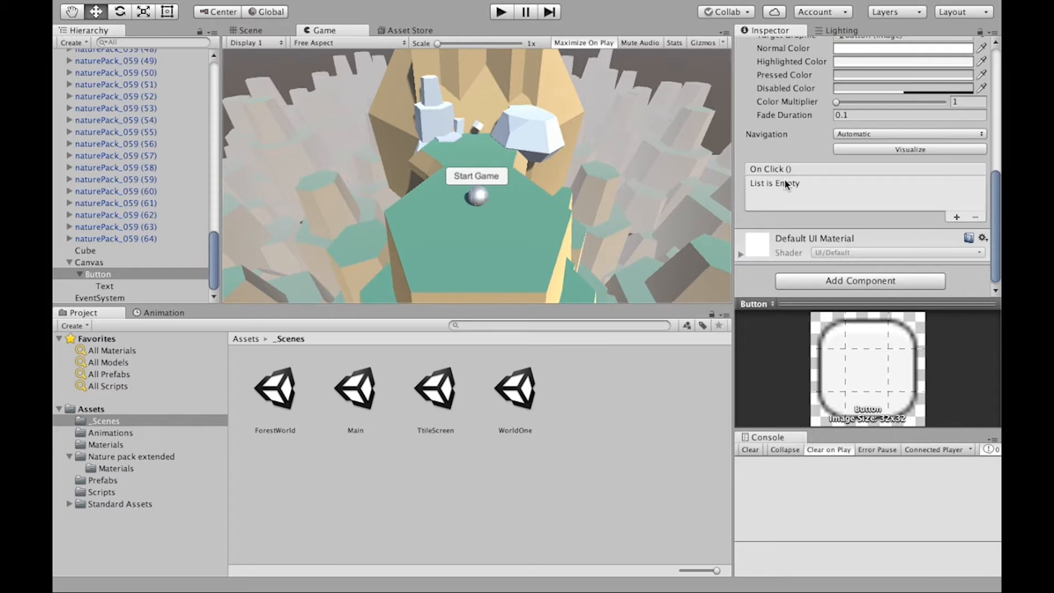
click(957, 220)
click(957, 220)
click(958, 252)
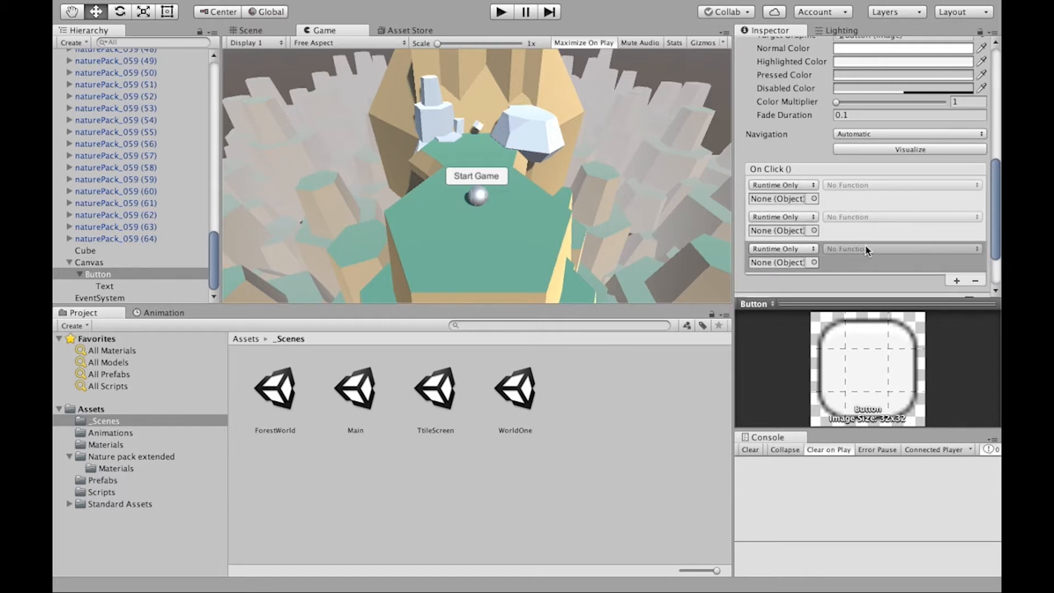
click(972, 281)
click(975, 249)
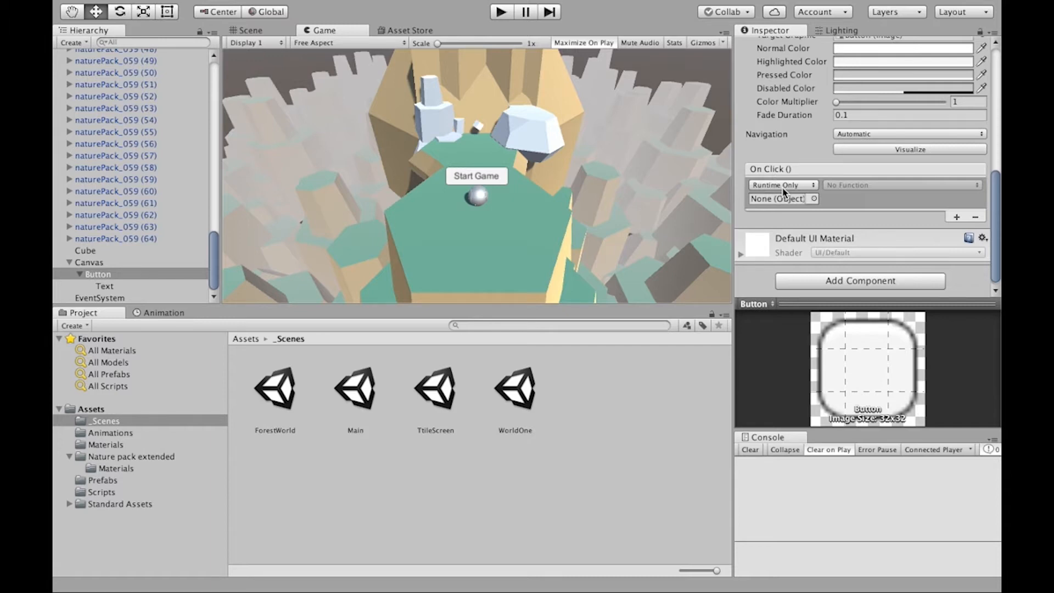
- Add the Scene Switcher script component to the button
click(879, 282)
text(scene)
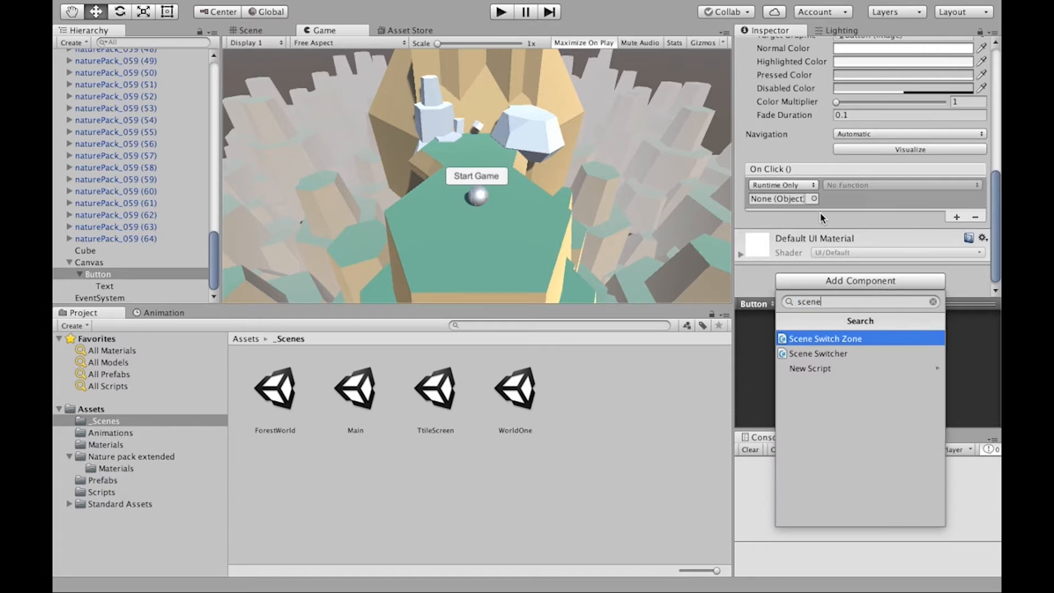
key(Down)
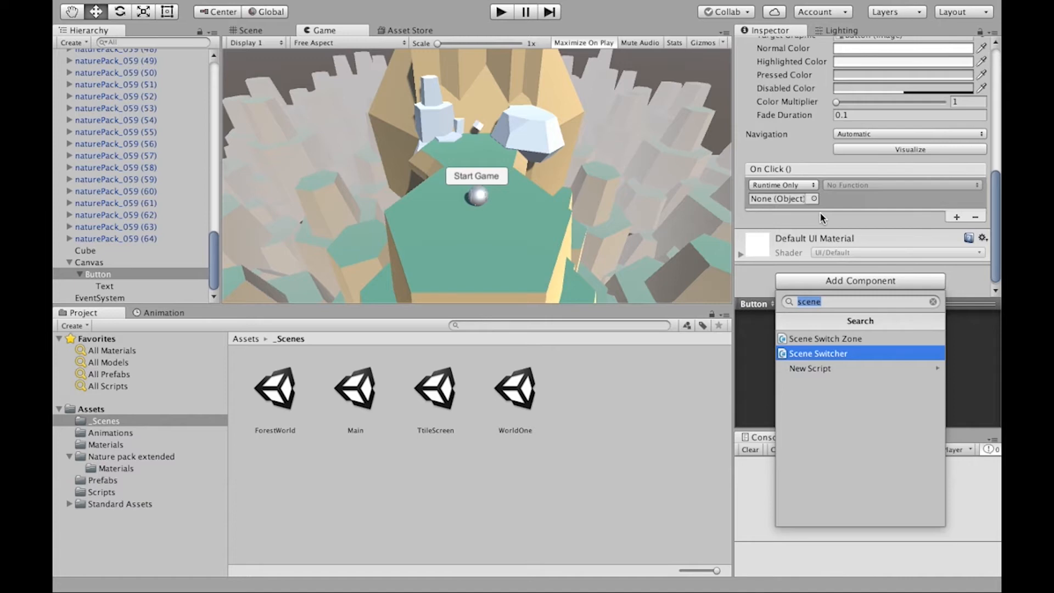
key(Return)
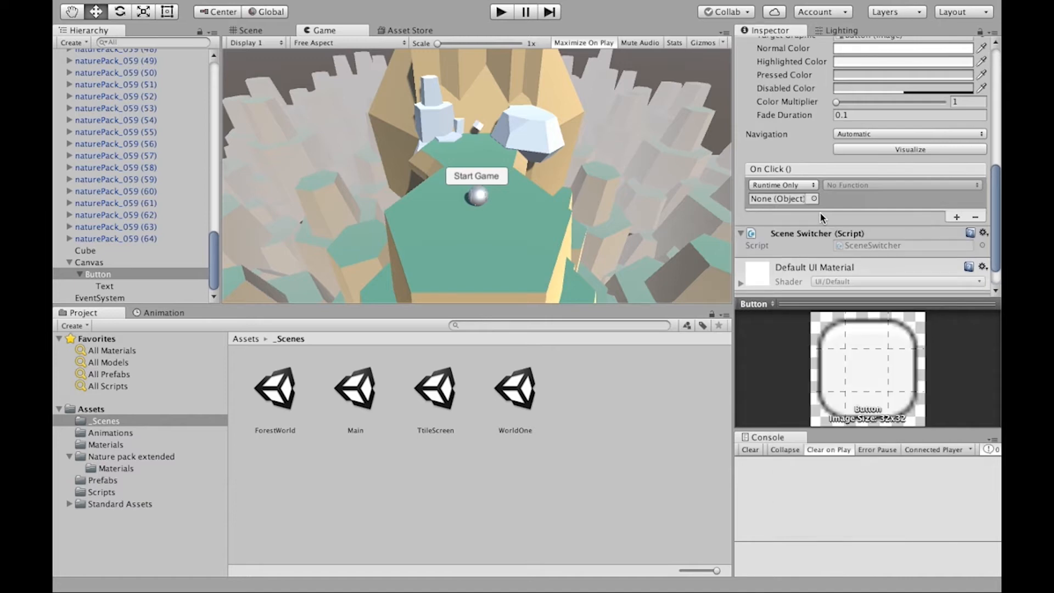
- Assign the button's own Scene Switcher component as the target object of the On Click event
scroll(822, 217, down, 2)
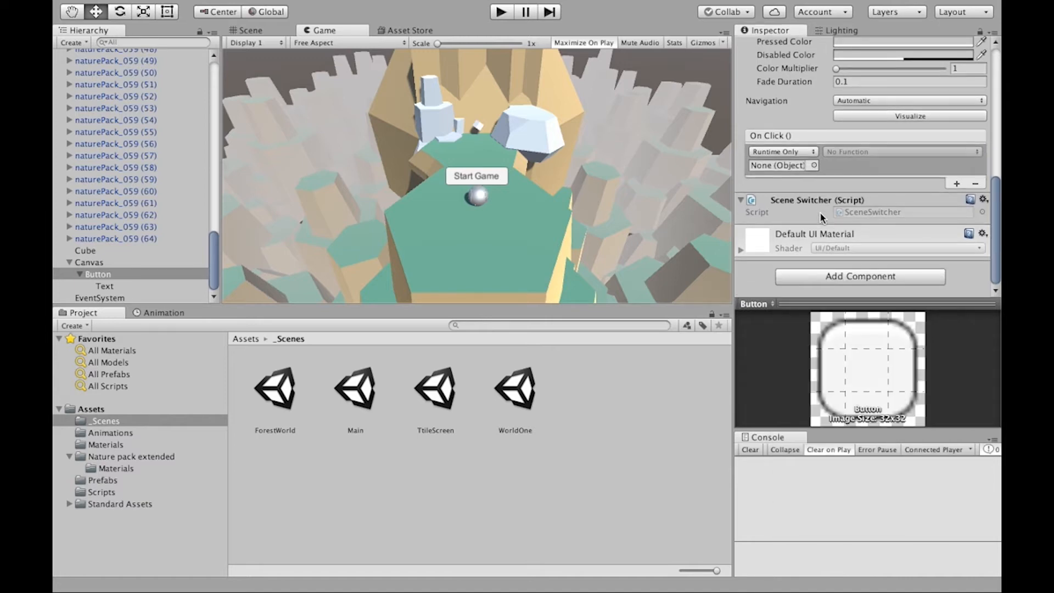
click(814, 165)
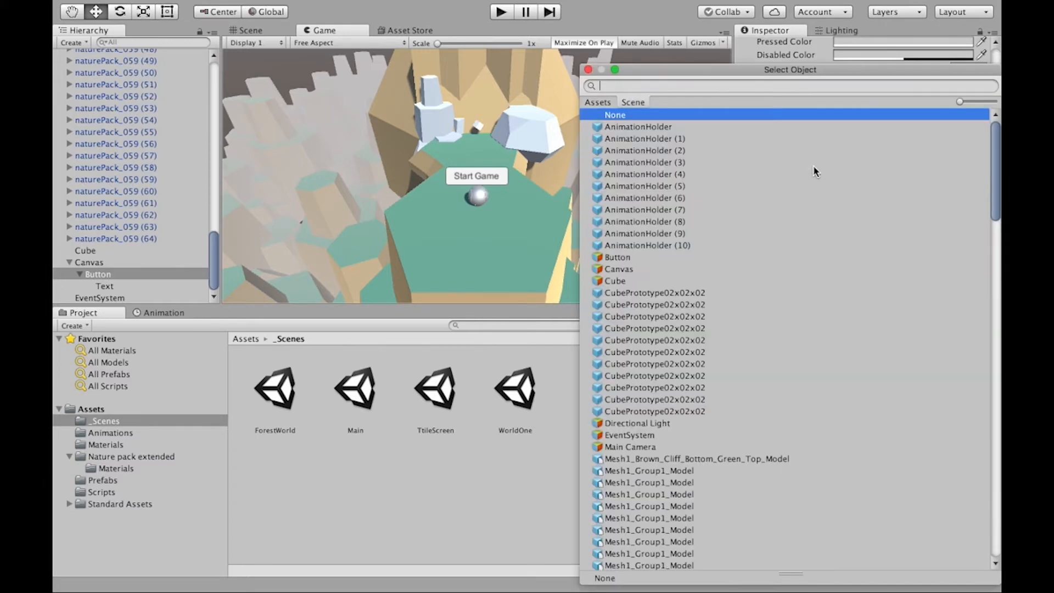
click(588, 69)
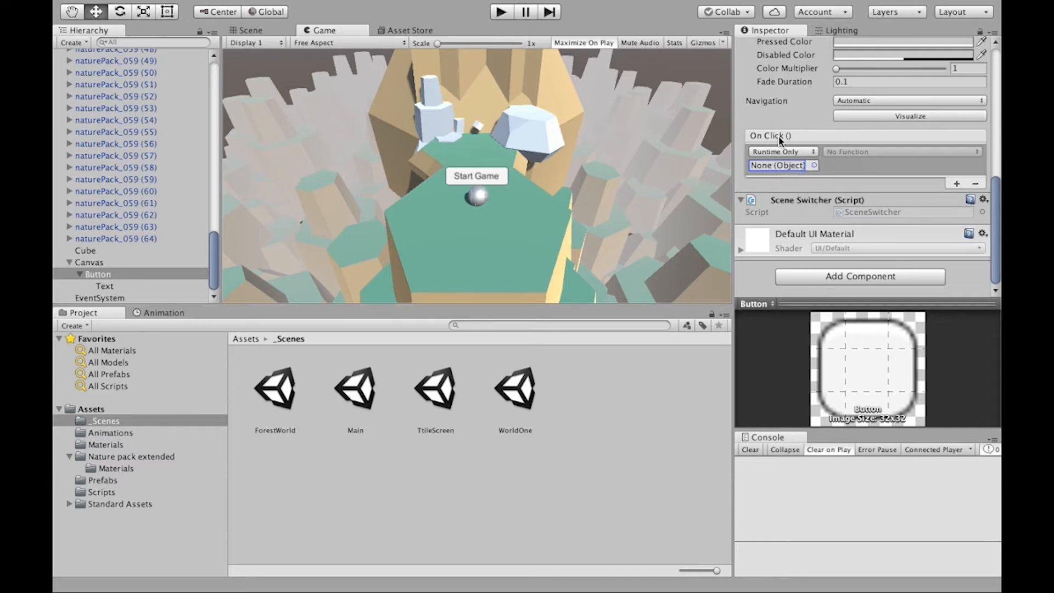
mouse_move(813, 205)
mouse_down()
mouse_move(818, 196)
mouse_move(798, 212)
mouse_up()
drag(798, 212, 777, 168)
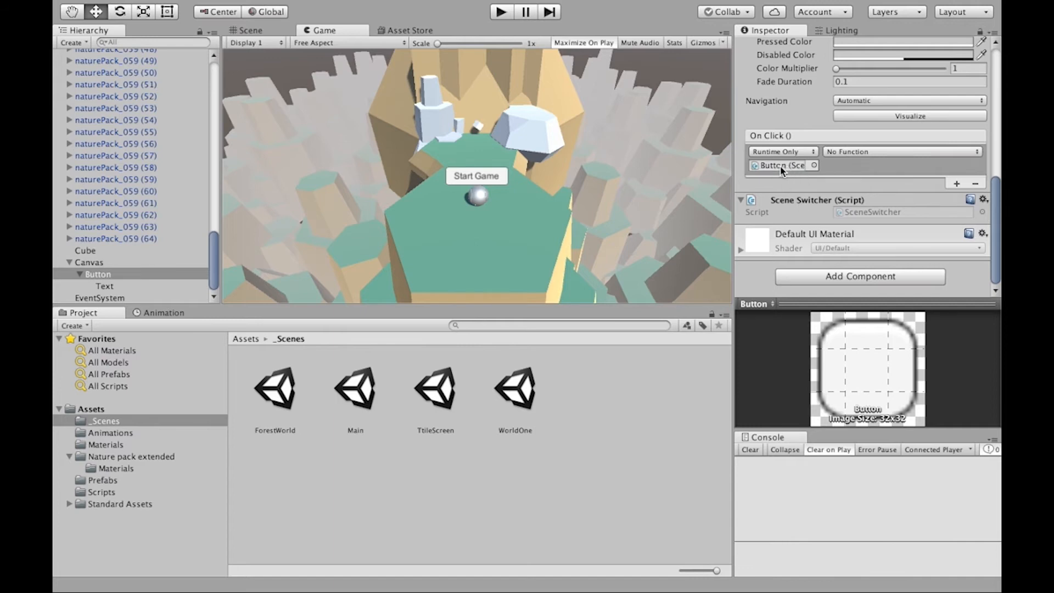
- Set the On Click function to SceneSwitcher.SwitchScene with "ForestWorld" as its string argument
click(862, 153)
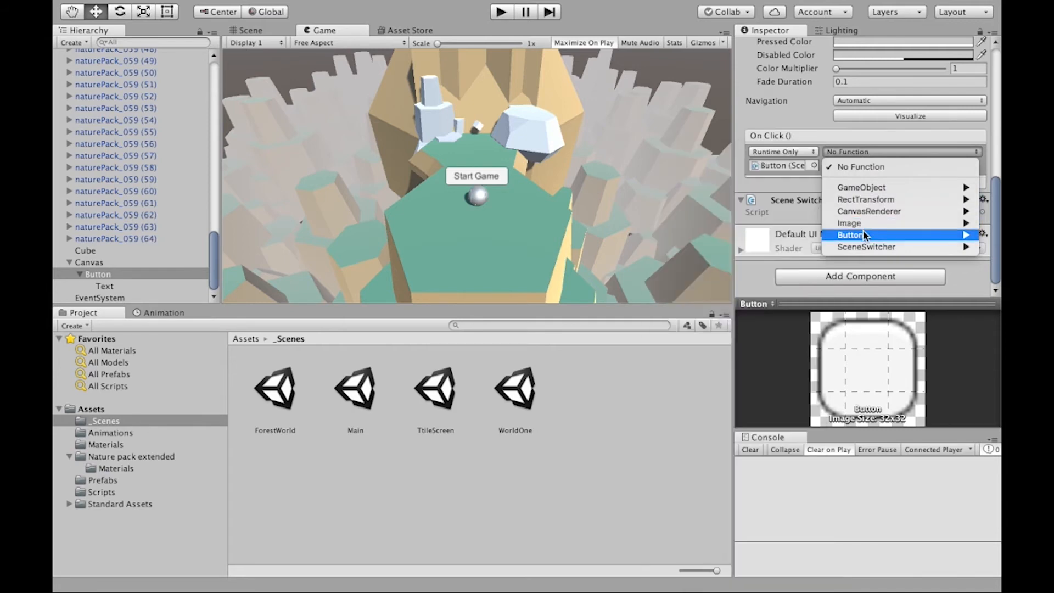
mouse_move(867, 248)
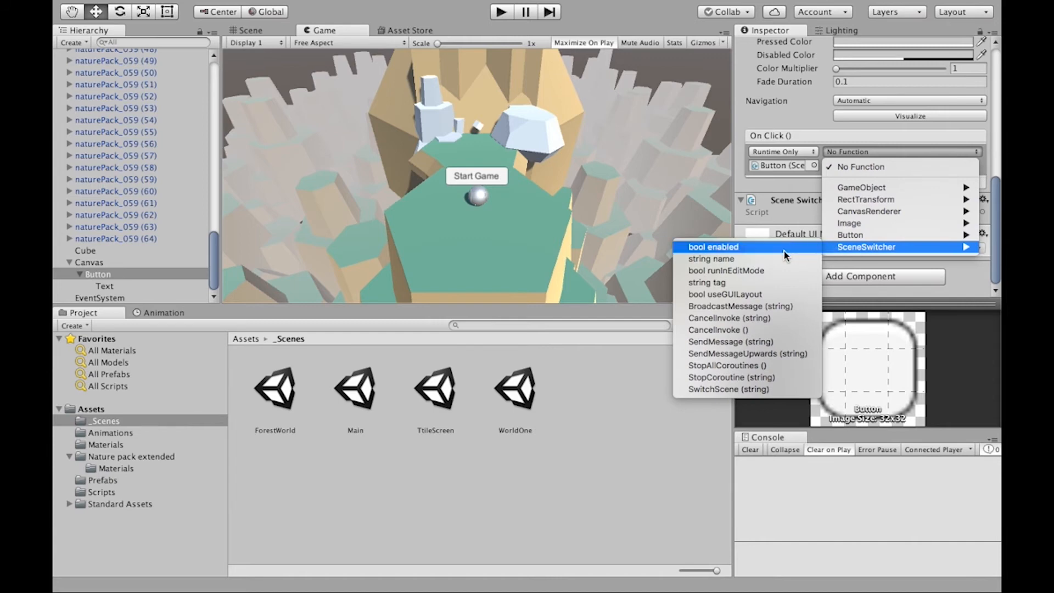
click(730, 389)
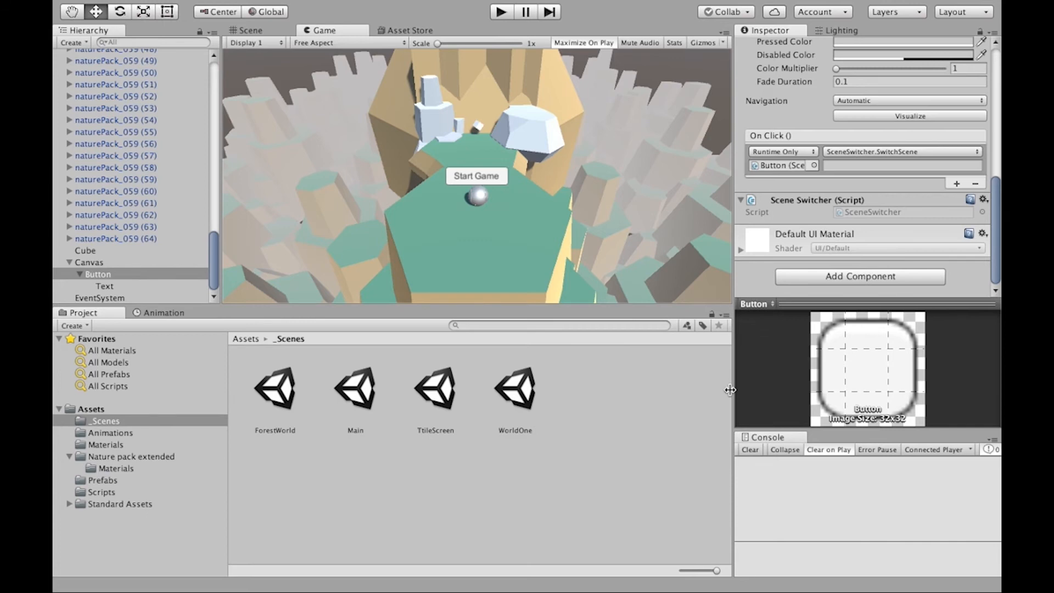
click(851, 166)
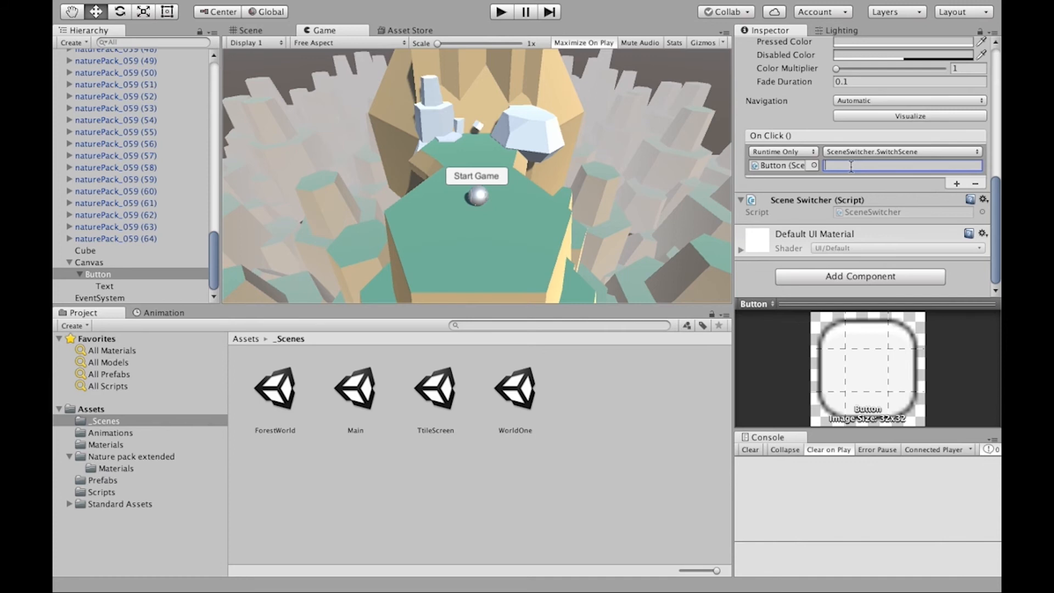
text(ForestWorld)
key(super+a)
- Run the title scene, start the game with the Start Game button, roll the marble forward through the level, and stop the run
click(499, 12)
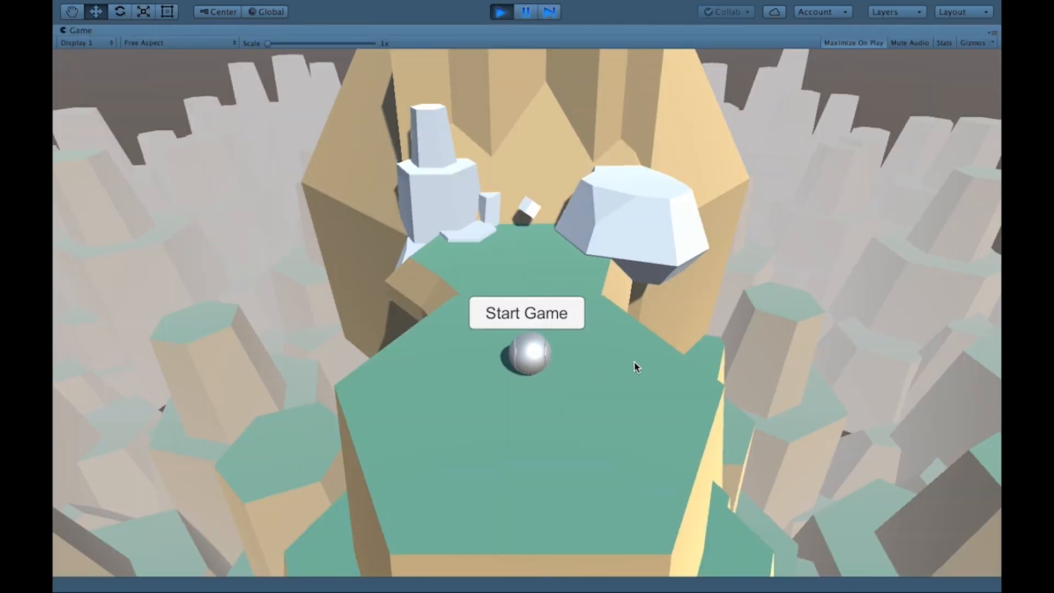
click(562, 317)
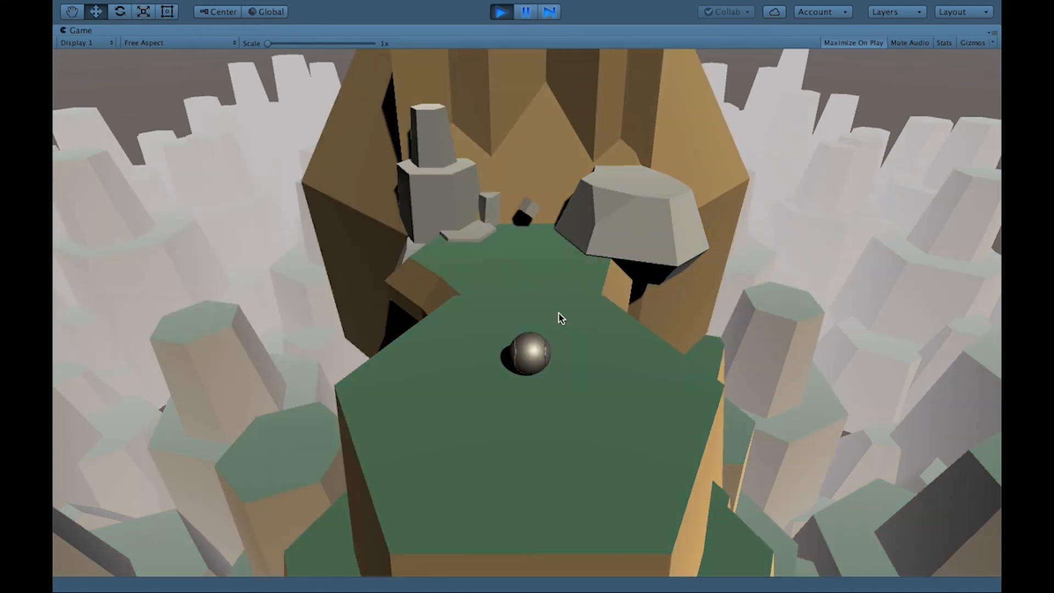
key(Up)
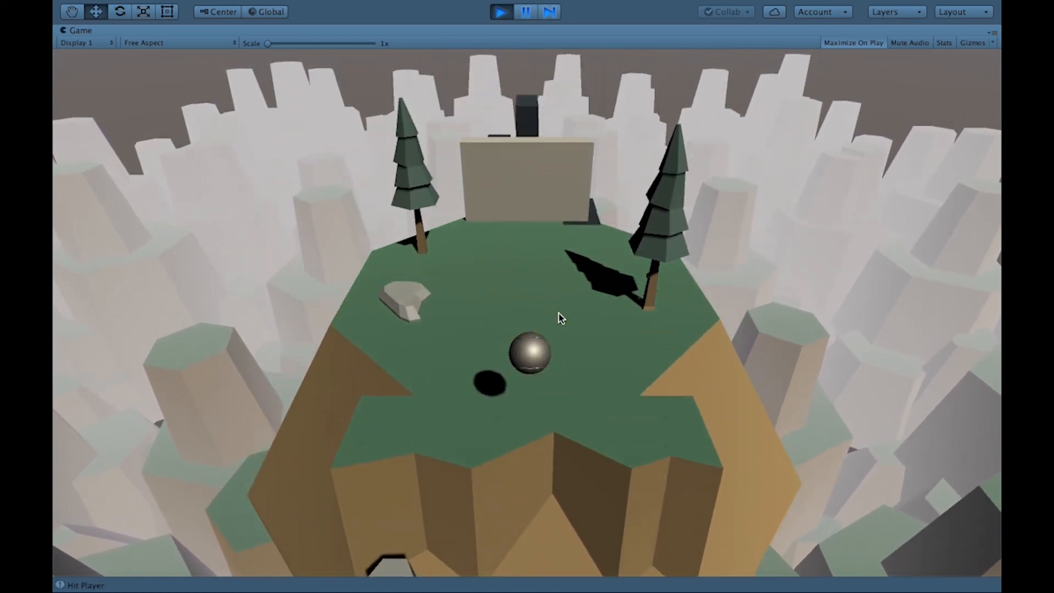
key(Up)
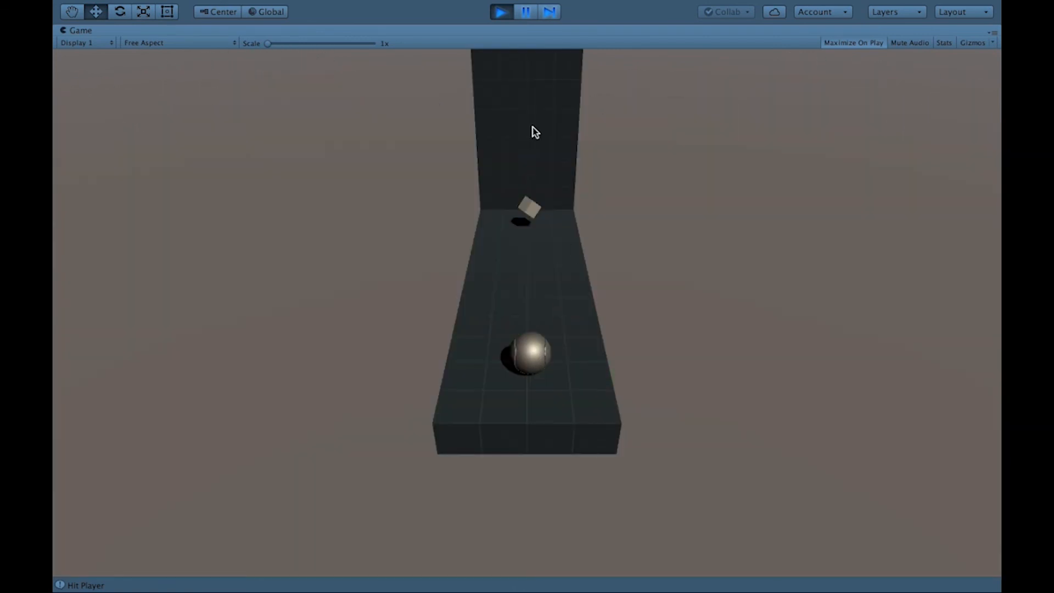
click(505, 15)
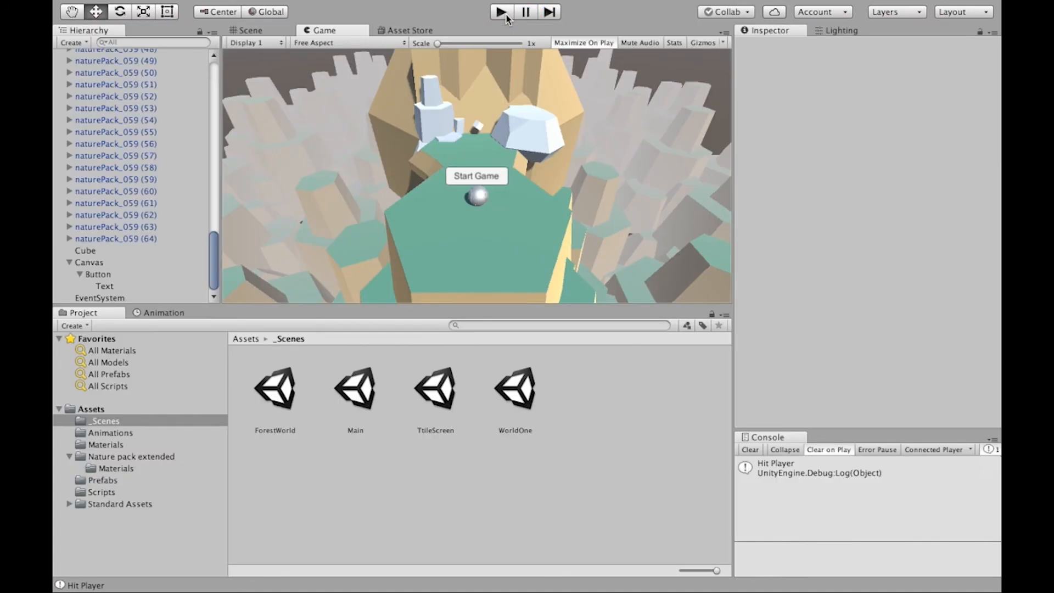